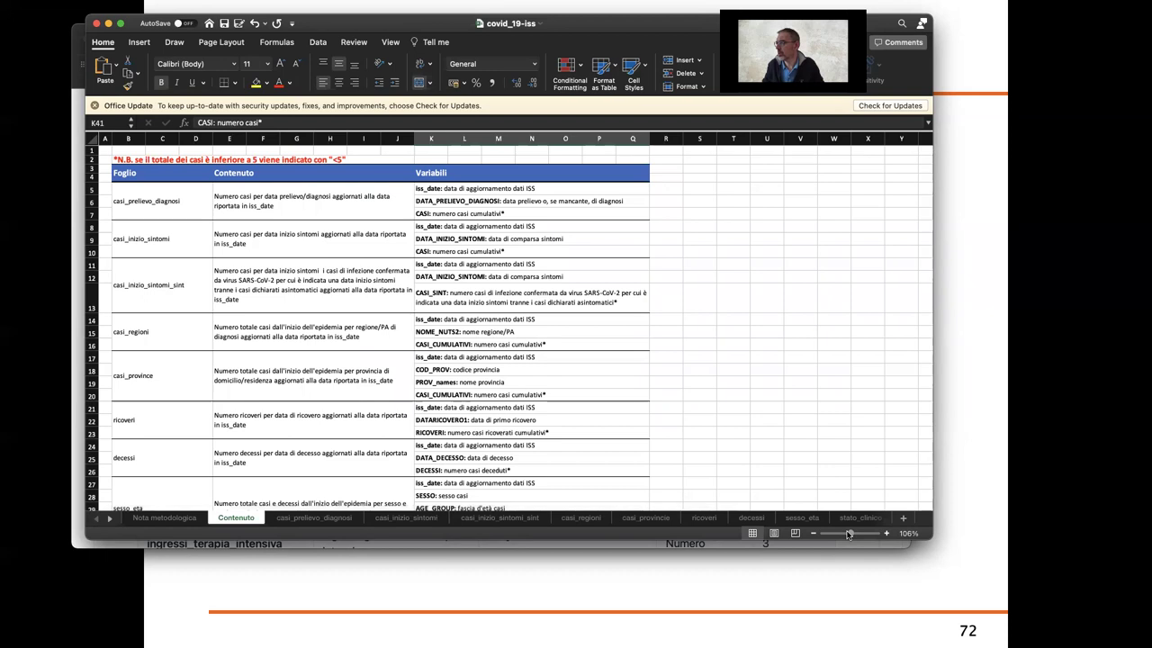
Enlarge the workbook window to fill the screen and zoom the Contenuto sheet to 181%
{"action": "left_click_drag", "start_coordinate": [850, 534], "coordinate": [861, 534]}
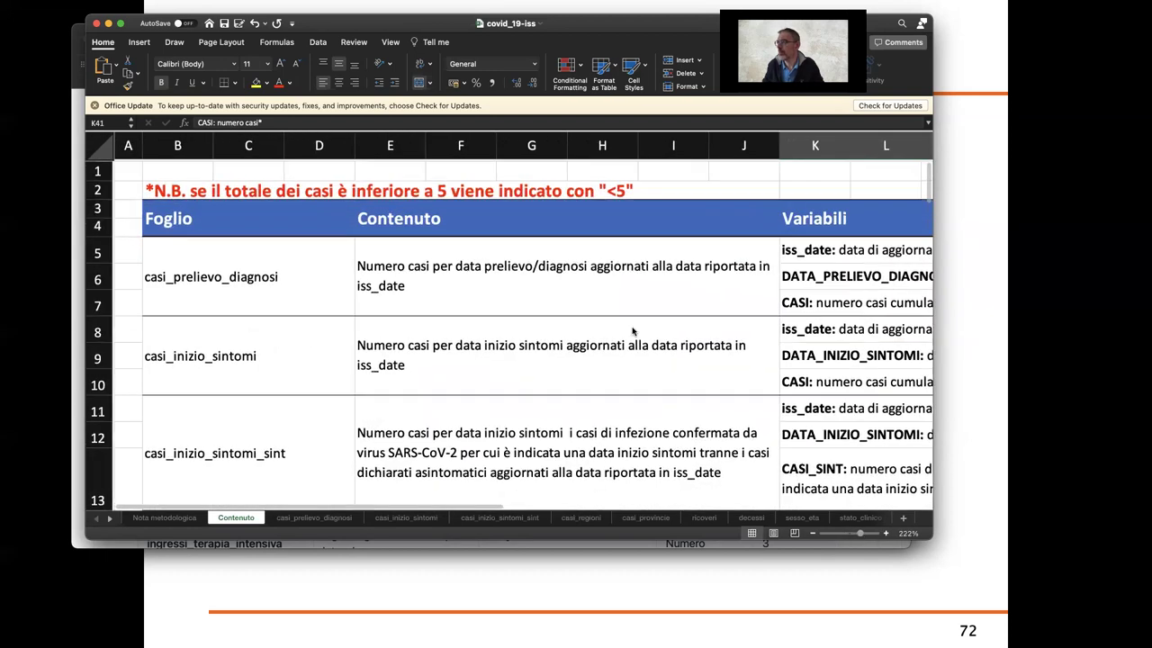
{"action": "double_click", "coordinate": [340, 21]}
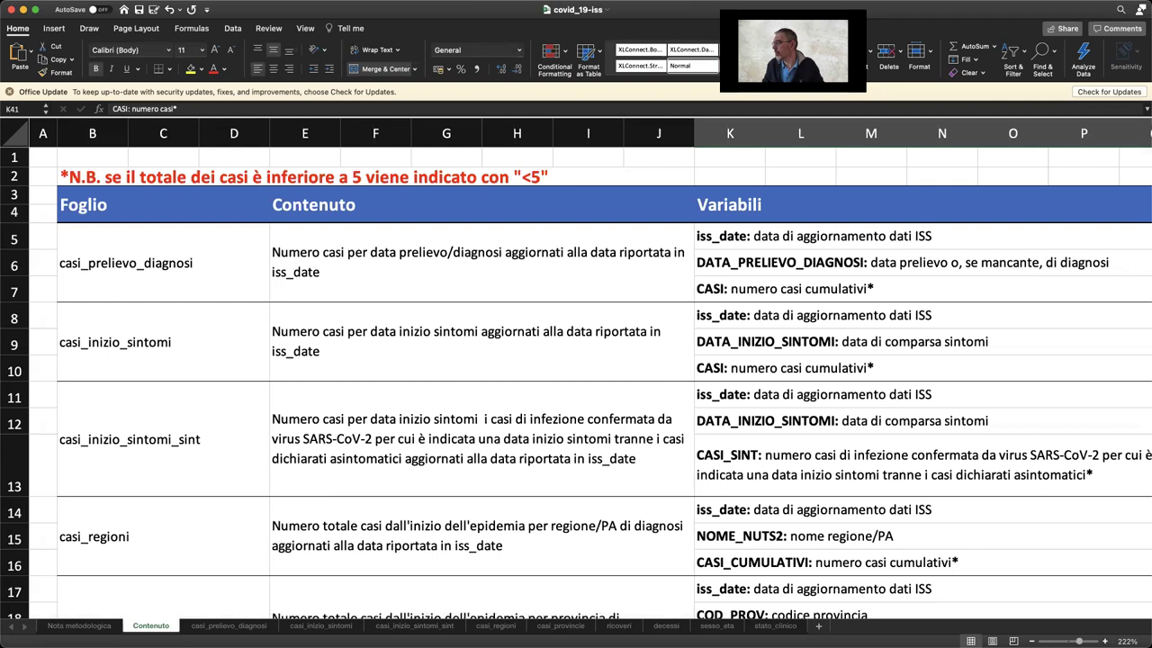
{"action": "scroll", "coordinate": [576, 369], "scroll_direction": "down", "scroll_amount": 1}
{"action": "scroll", "coordinate": [278, 292], "scroll_direction": "down", "scroll_amount": 5}
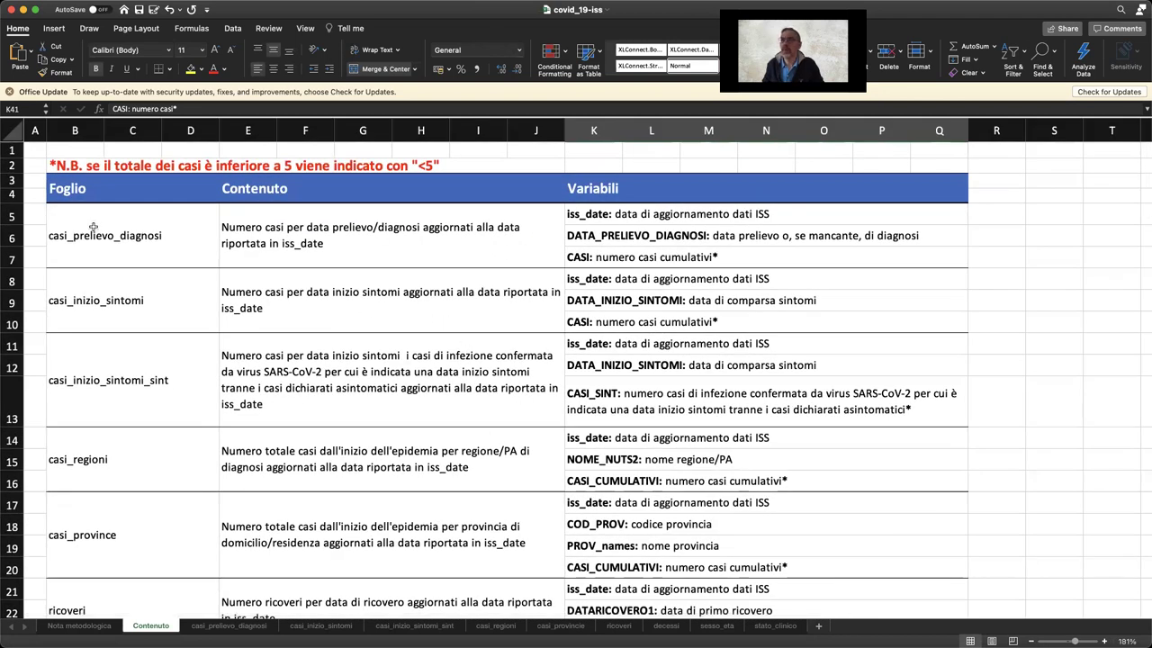
Review the variables listed on the Contenuto sheet for the case datasets, from casi_prelievo_diagnosi down to casi_regioni
{"action": "left_click", "coordinate": [43, 219]}
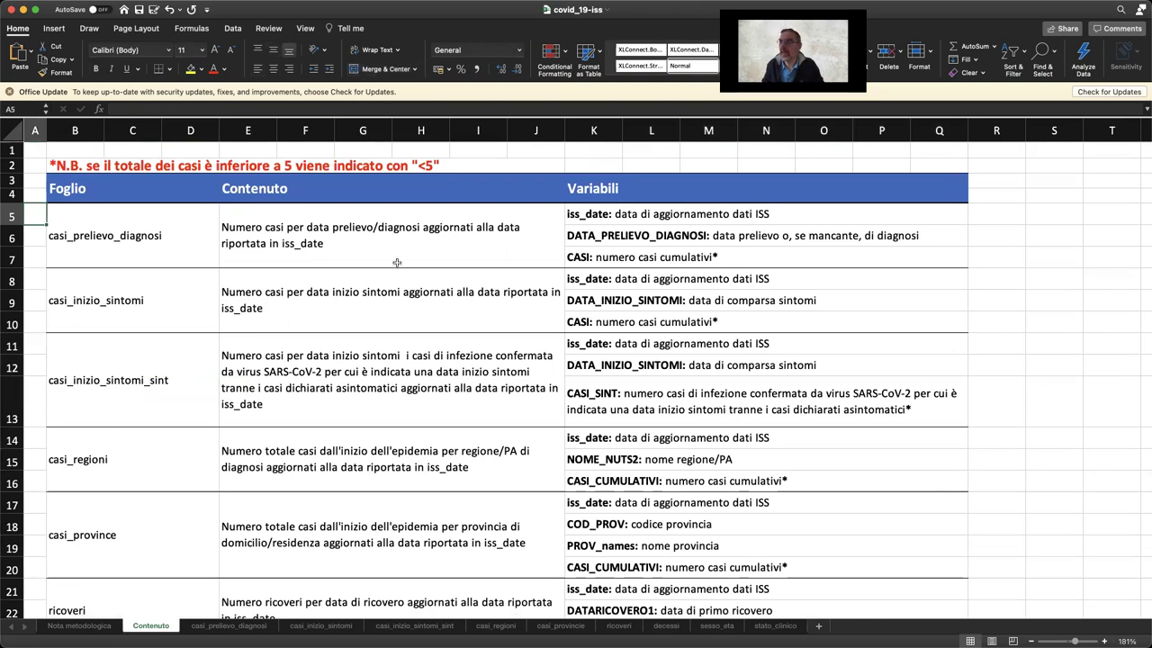
{"action": "left_click", "coordinate": [636, 215]}
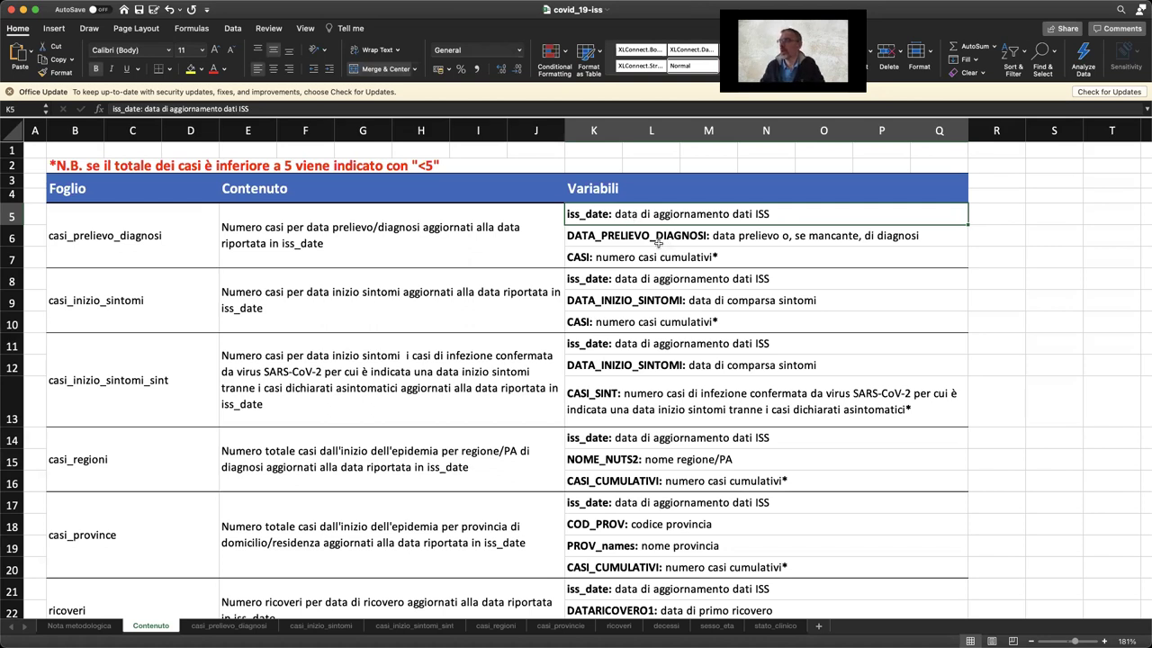
{"action": "left_click", "coordinate": [659, 243]}
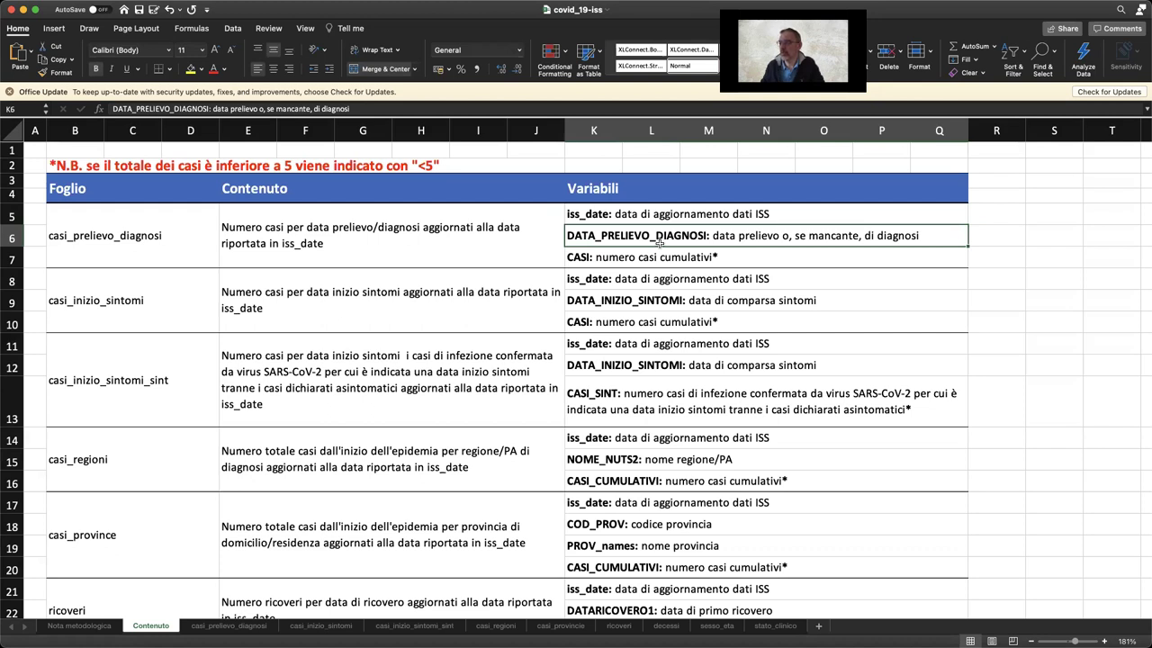
{"action": "left_click", "coordinate": [654, 255]}
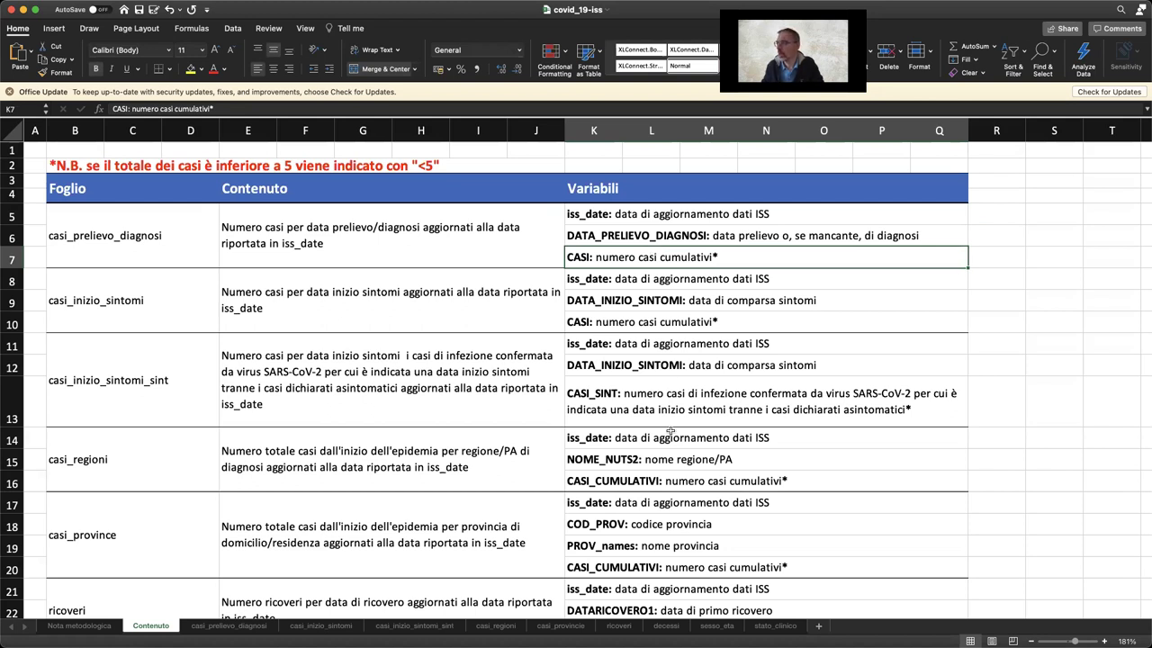
{"action": "scroll", "coordinate": [639, 439], "scroll_direction": "down", "scroll_amount": 1}
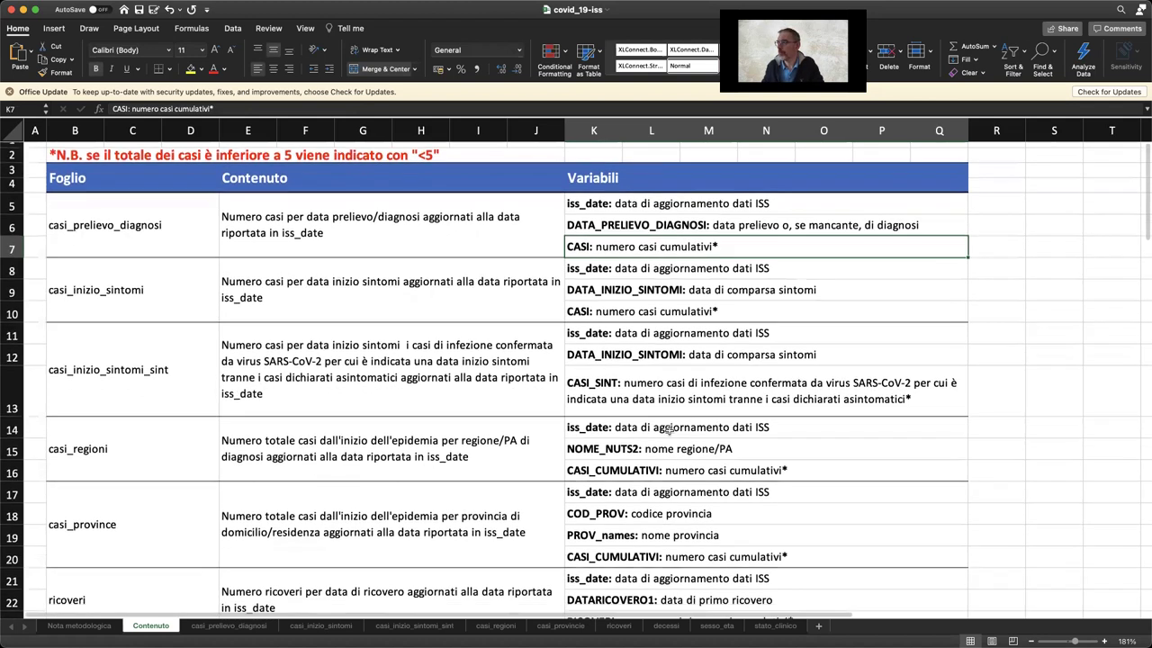
{"action": "left_click", "coordinate": [625, 444]}
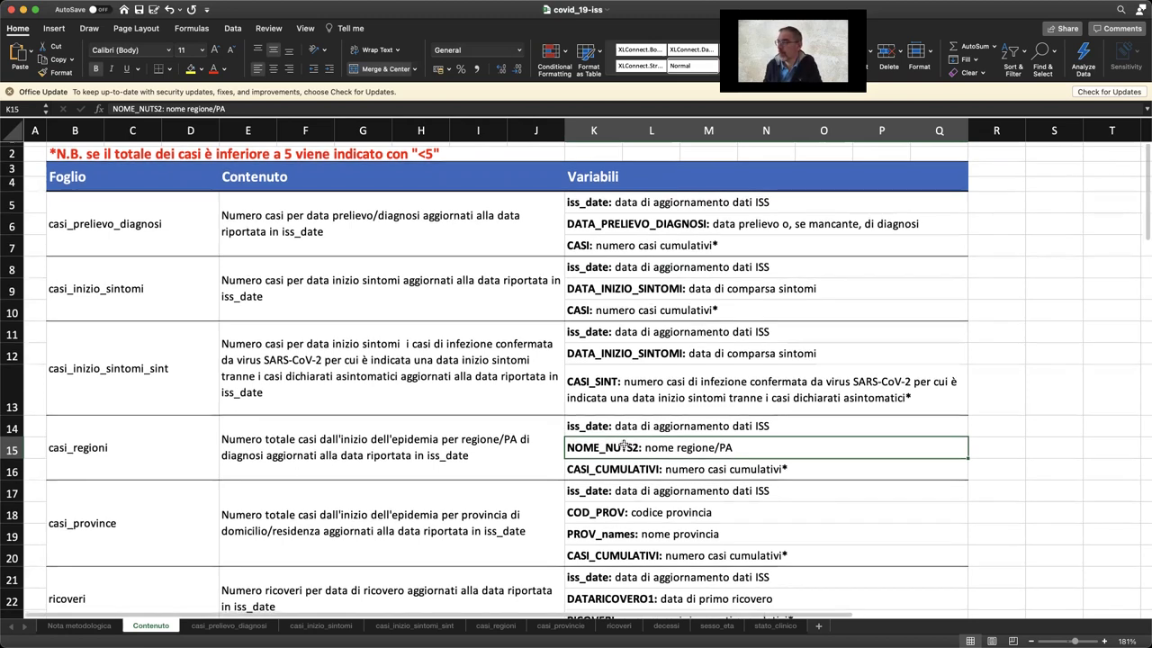
Examine the stato_clinico entry on the Contenuto sheet, including its clinical status categories from ASINTOMATICO to CRITICO
{"action": "scroll", "coordinate": [624, 444], "scroll_direction": "down", "scroll_amount": 3}
{"action": "scroll", "coordinate": [623, 443], "scroll_direction": "down", "scroll_amount": 6}
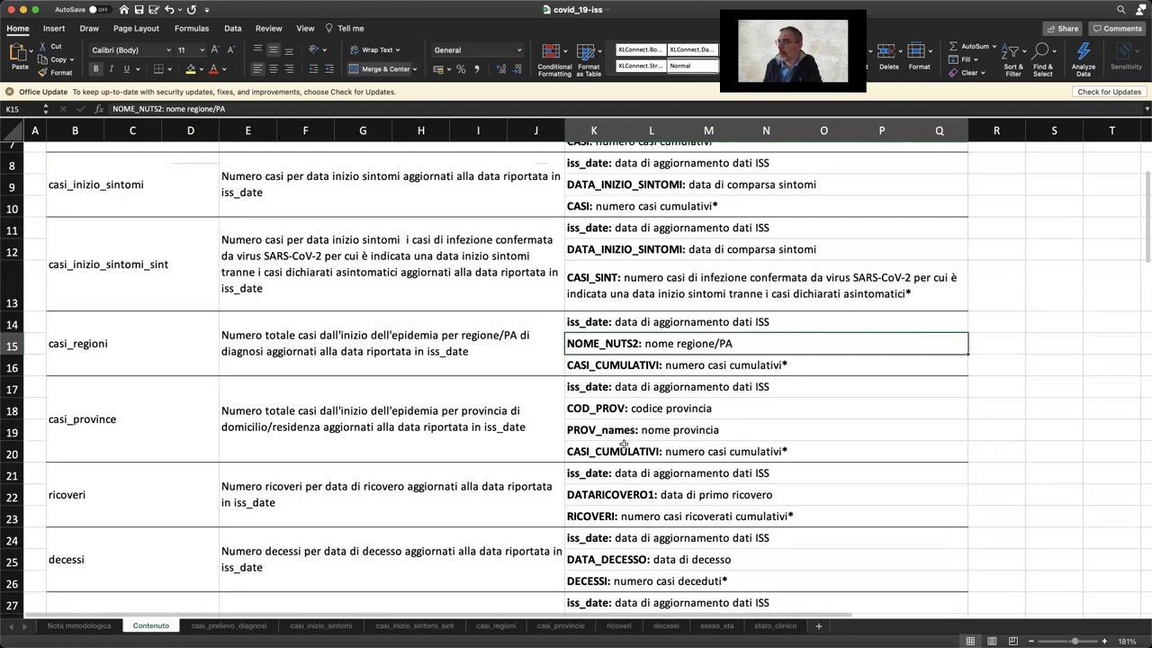
{"action": "scroll", "coordinate": [623, 443], "scroll_direction": "down", "scroll_amount": 6}
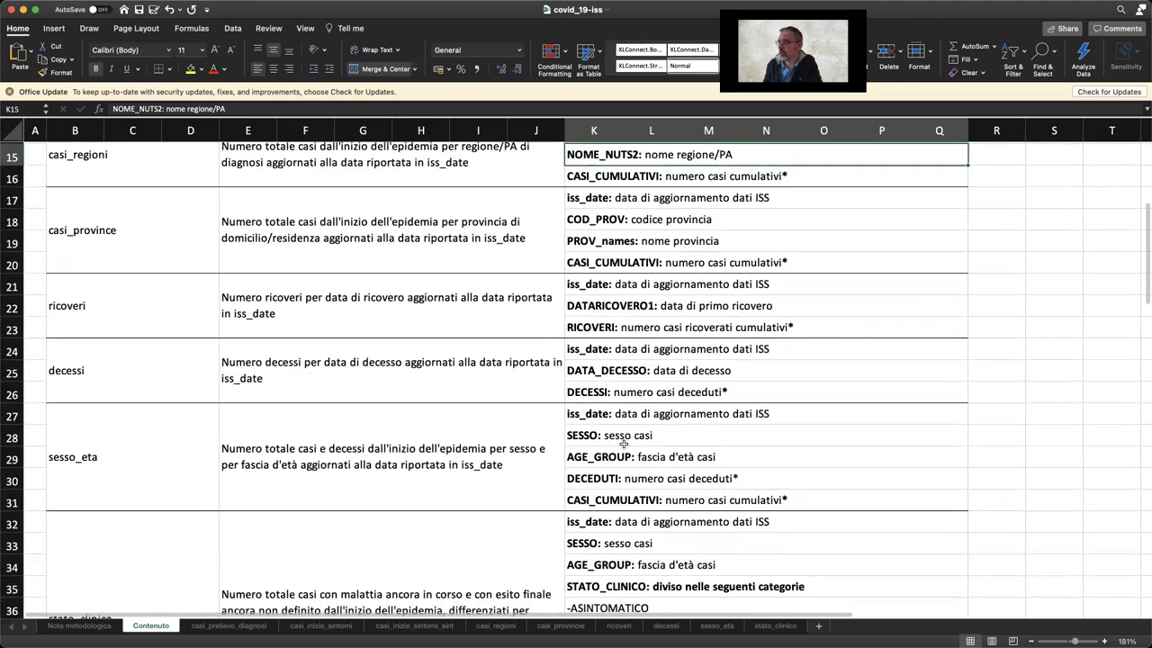
{"action": "scroll", "coordinate": [623, 445], "scroll_direction": "down", "scroll_amount": 1}
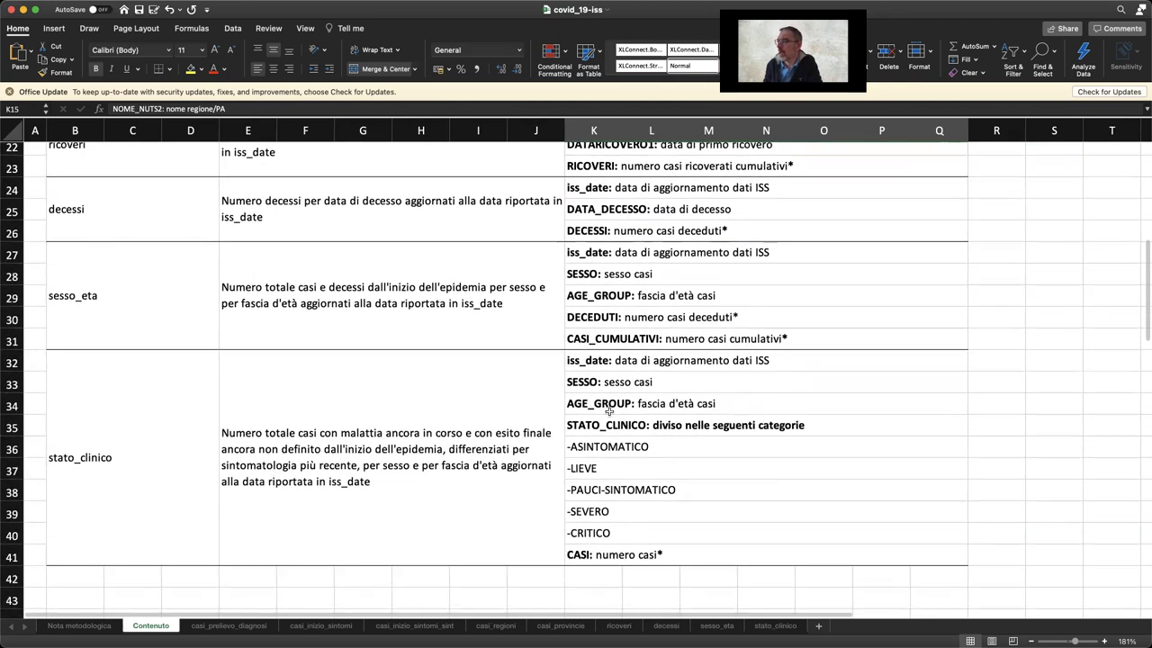
{"action": "left_click", "coordinate": [600, 424]}
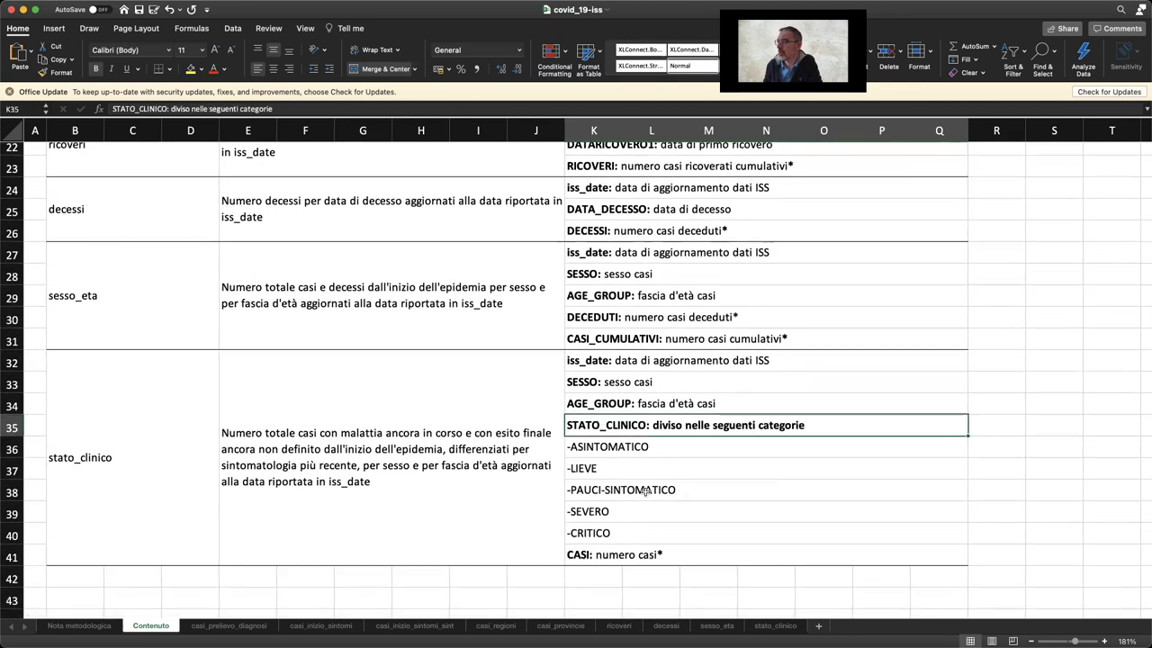
{"action": "left_click", "coordinate": [655, 537]}
{"action": "left_click_drag", "start_coordinate": [656, 512], "coordinate": [656, 442]}
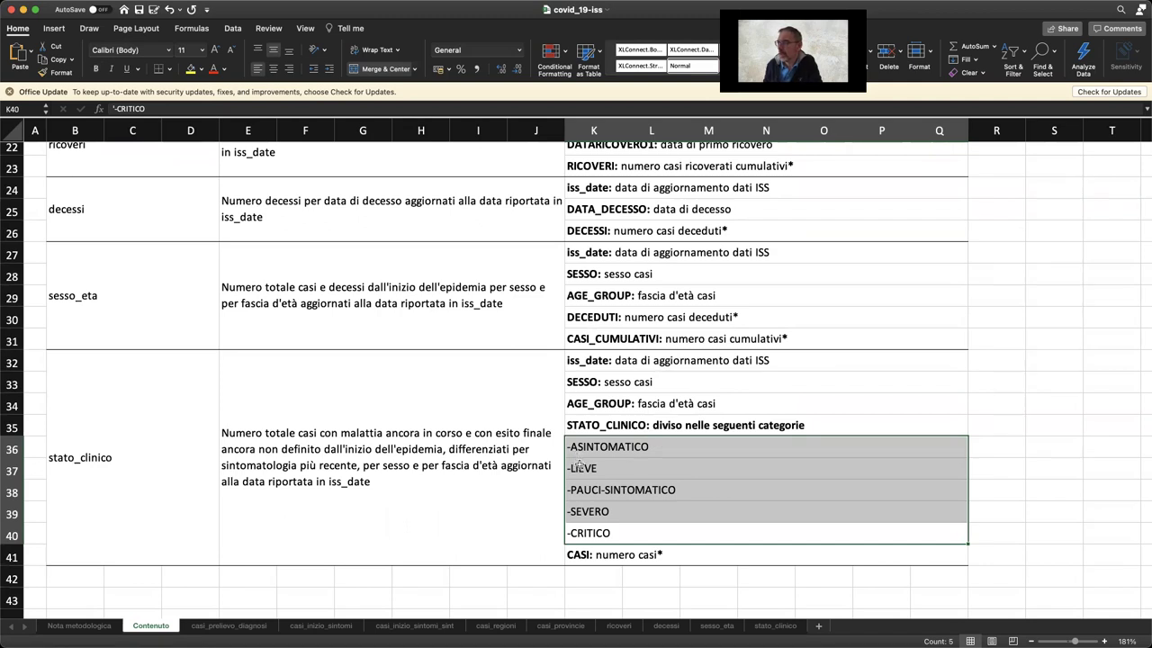
{"action": "left_click", "coordinate": [608, 538]}
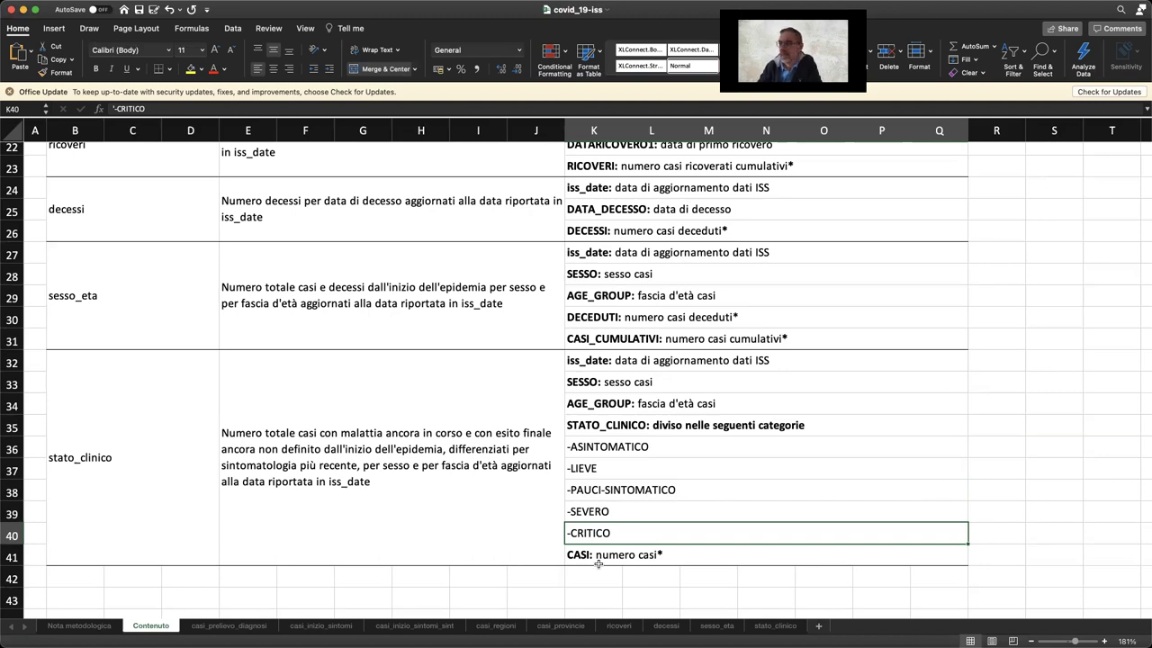
{"action": "left_click", "coordinate": [644, 455]}
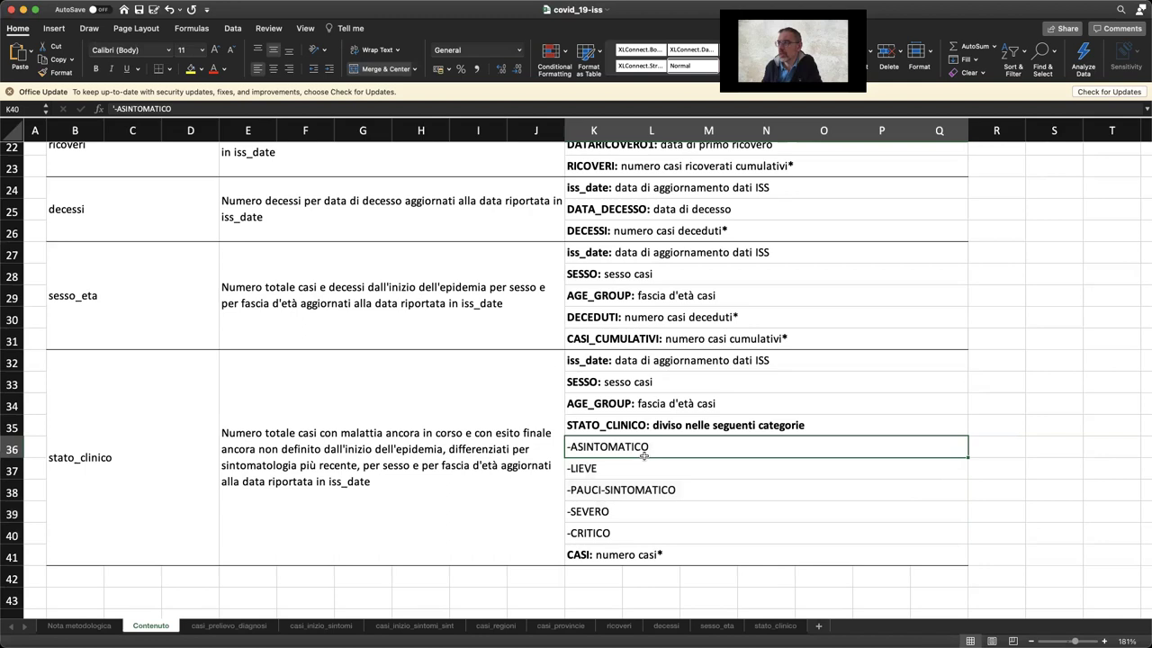
{"action": "left_click", "coordinate": [627, 531]}
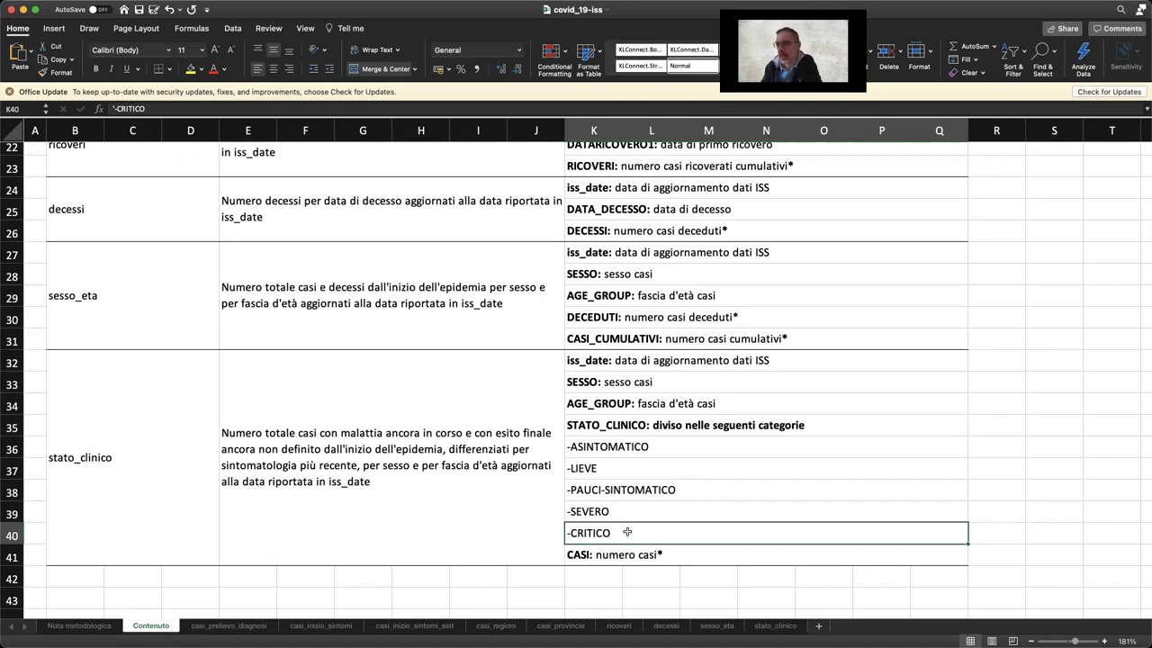
Open the casi_regioni sheet and examine the bar chart of cumulative cases by region
{"action": "left_click", "coordinate": [497, 626]}
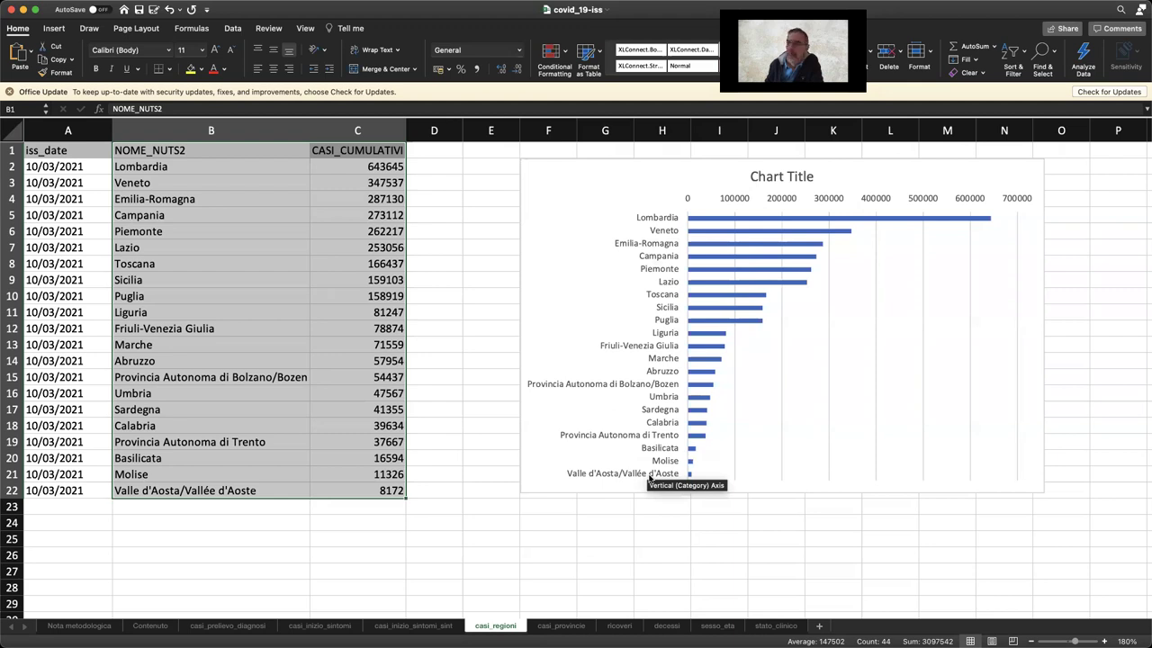
{"action": "mouse_move", "coordinate": [738, 218]}
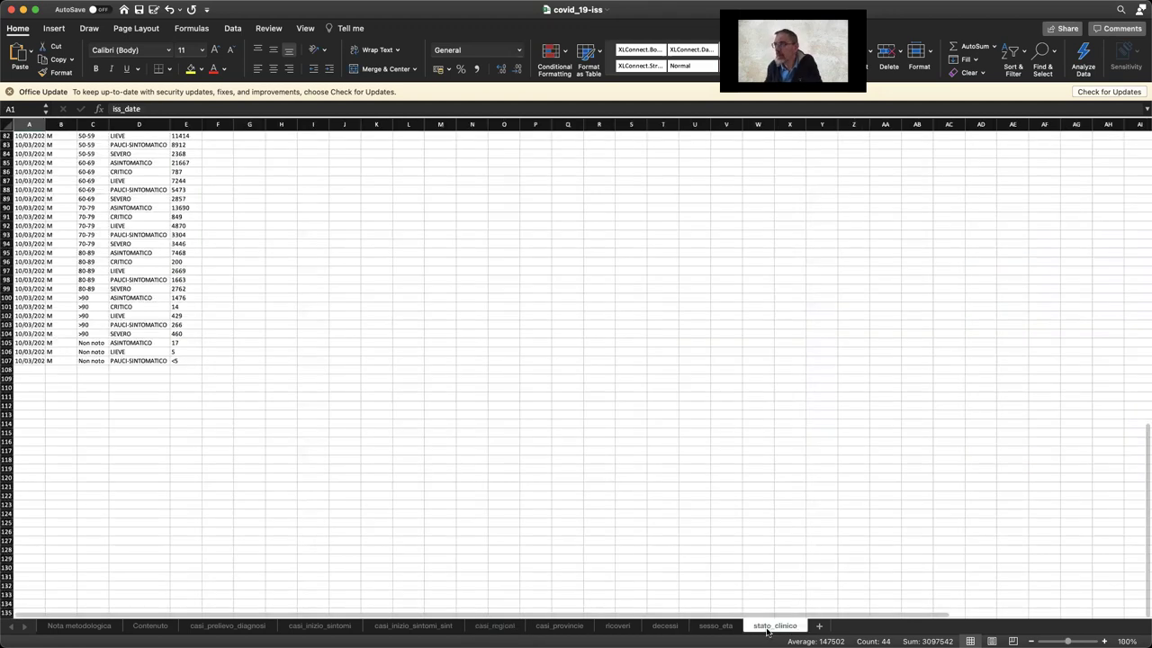
Open the stato_clinico sheet and look through its records by sex, age group and clinical status up to the header row
{"action": "left_click", "coordinate": [767, 630]}
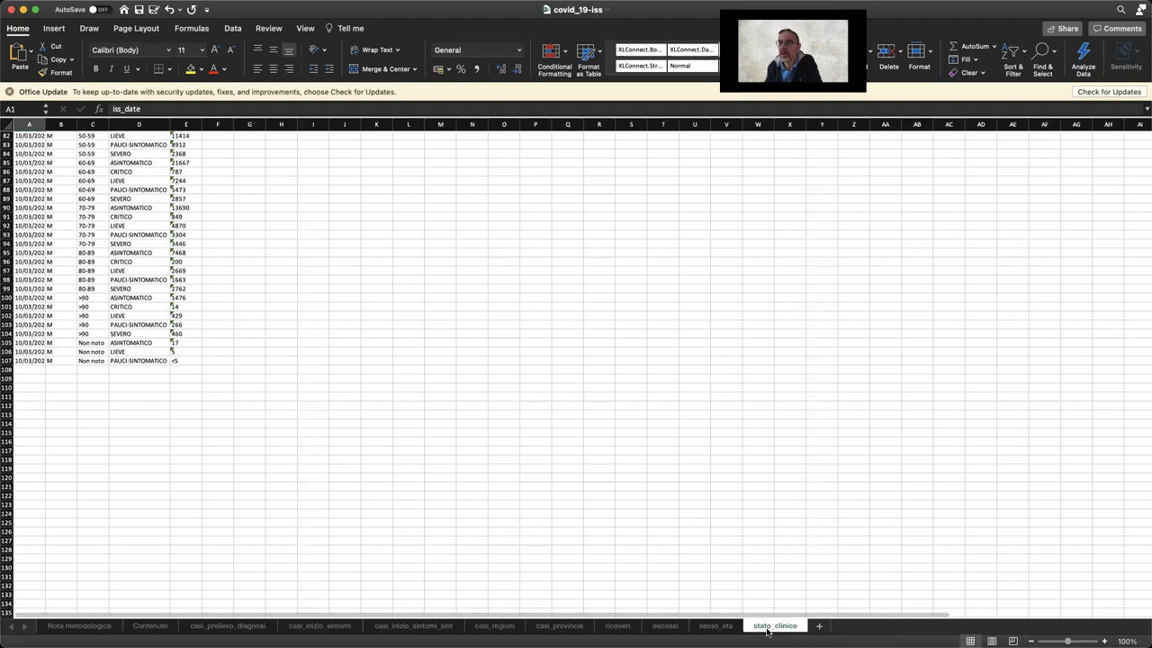
{"action": "scroll", "coordinate": [194, 262], "scroll_direction": "up", "scroll_amount": 3}
{"action": "scroll", "coordinate": [199, 262], "scroll_direction": "up", "scroll_amount": 5}
{"action": "scroll", "coordinate": [199, 262], "scroll_direction": "left", "scroll_amount": 3}
{"action": "scroll", "coordinate": [199, 262], "scroll_direction": "up", "scroll_amount": 13}
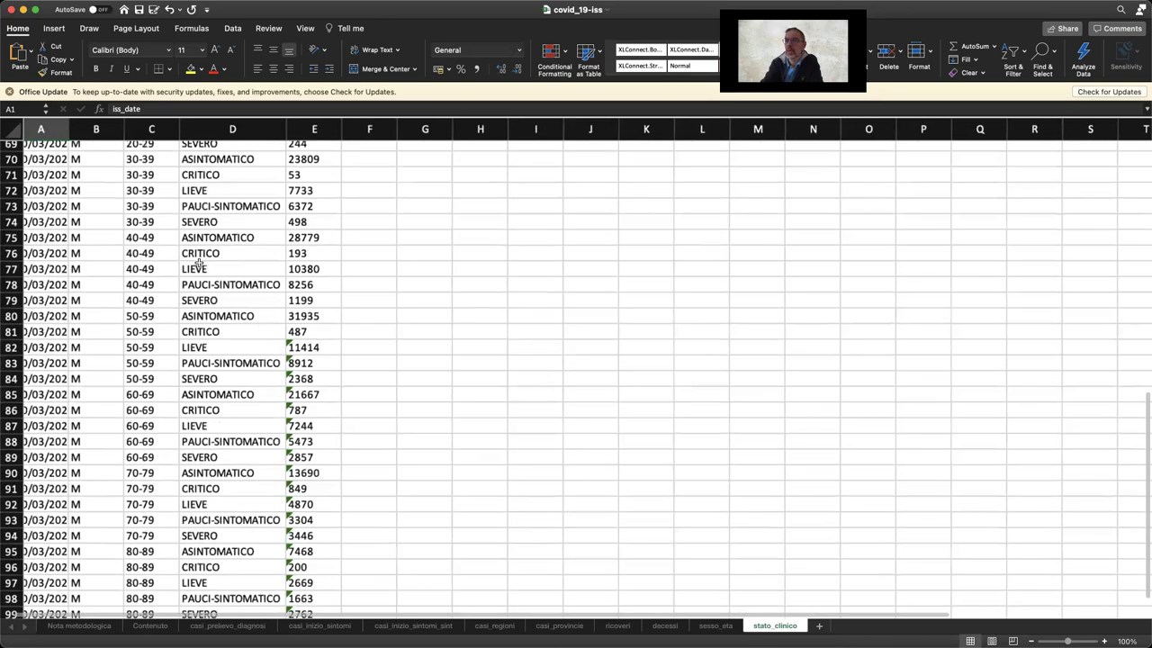
{"action": "scroll", "coordinate": [199, 262], "scroll_direction": "down", "scroll_amount": 5}
{"action": "scroll", "coordinate": [199, 262], "scroll_direction": "up", "scroll_amount": 5}
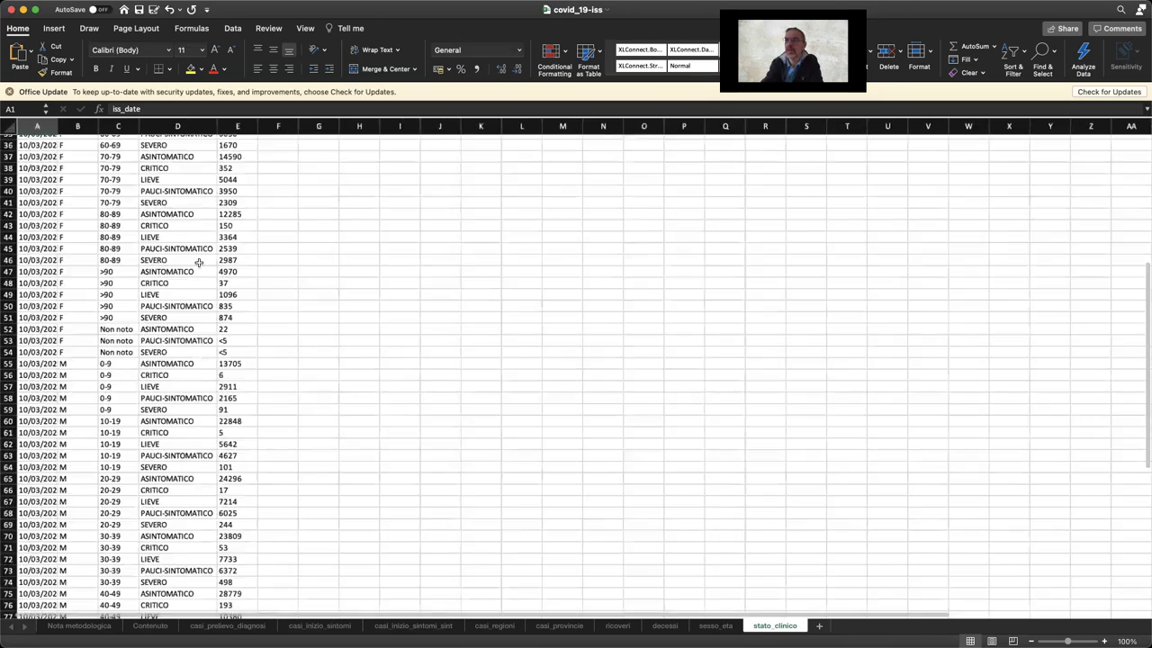
{"action": "scroll", "coordinate": [199, 262], "scroll_direction": "up", "scroll_amount": 7}
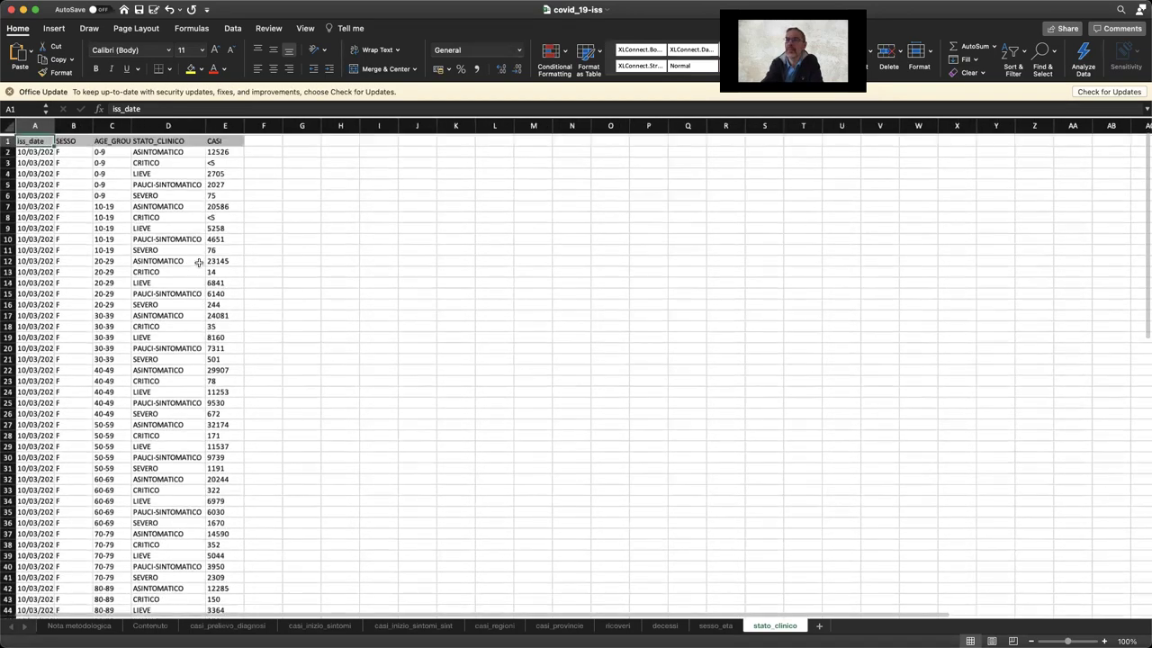
{"action": "scroll", "coordinate": [199, 264], "scroll_direction": "up", "scroll_amount": 3}
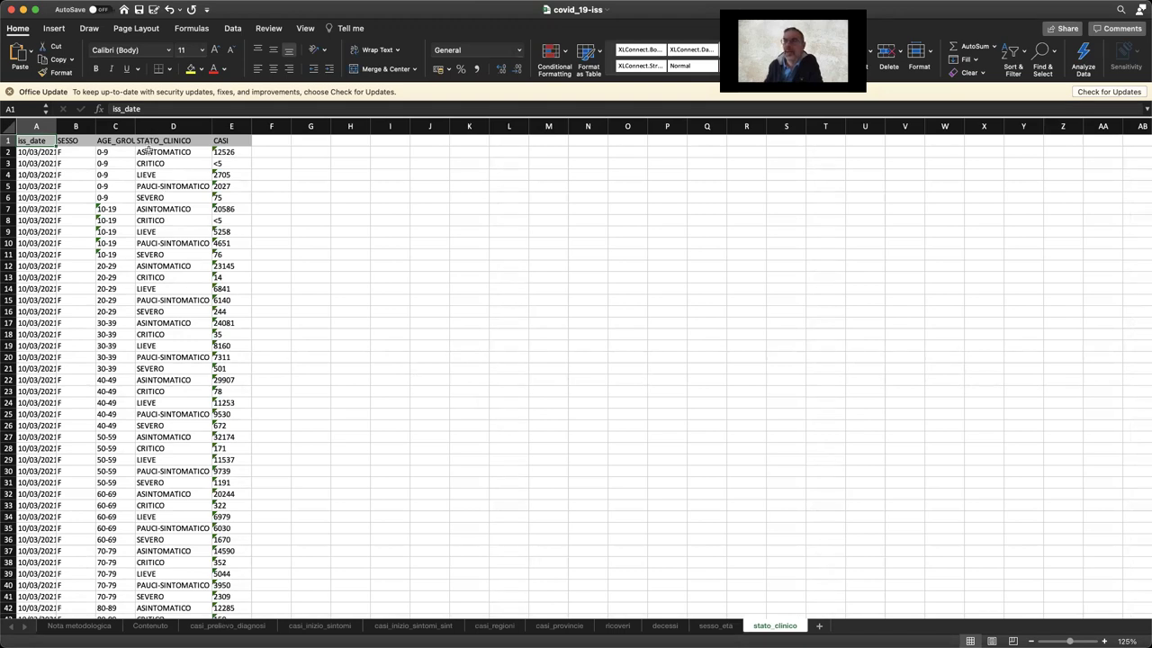
Examine how the STATO_CLINICO categories repeat for the female 10-19, 20-29 and 30-39 age groups
{"action": "left_click_drag", "start_coordinate": [160, 210], "coordinate": [160, 254]}
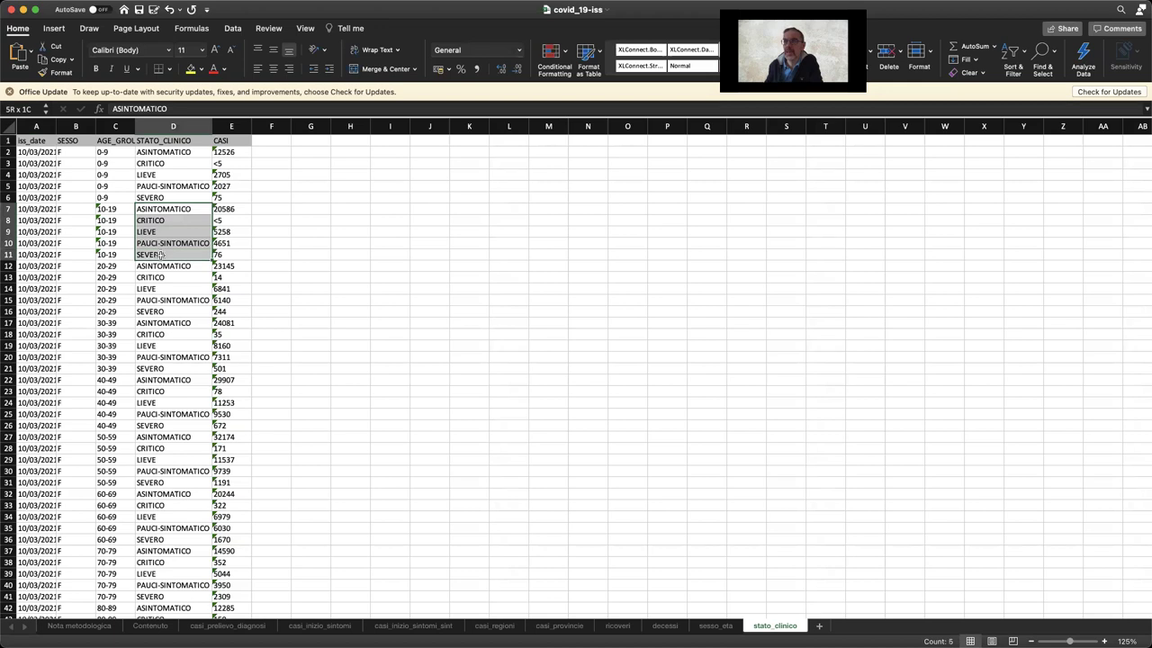
{"action": "left_click_drag", "start_coordinate": [150, 268], "coordinate": [153, 306]}
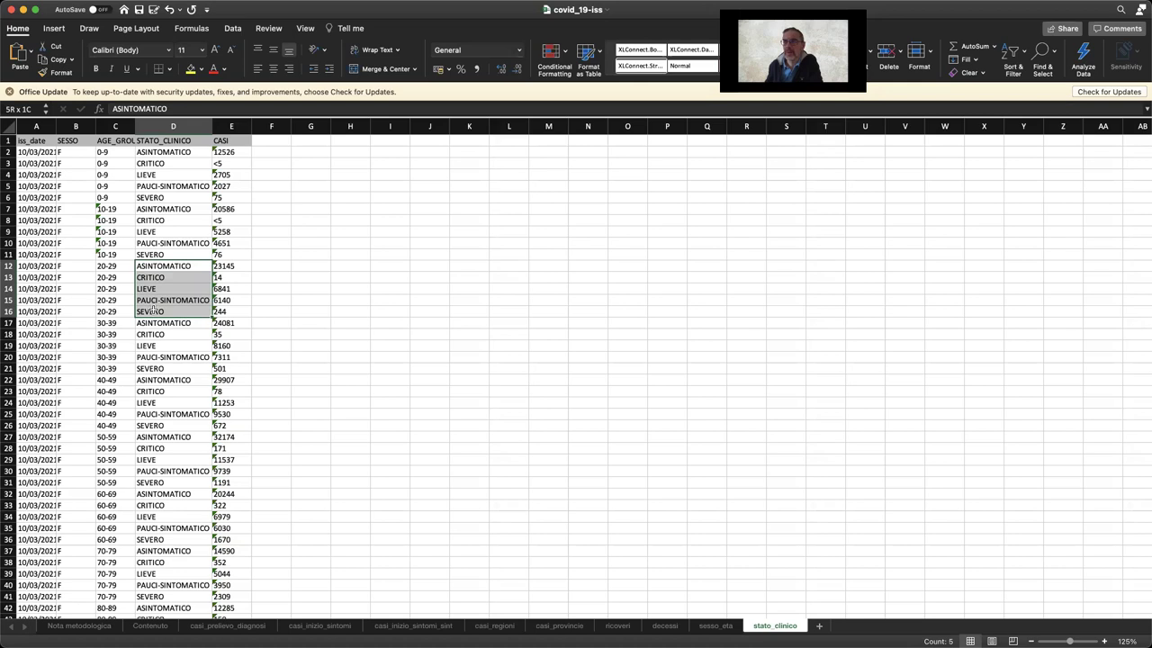
{"action": "left_click", "coordinate": [110, 321]}
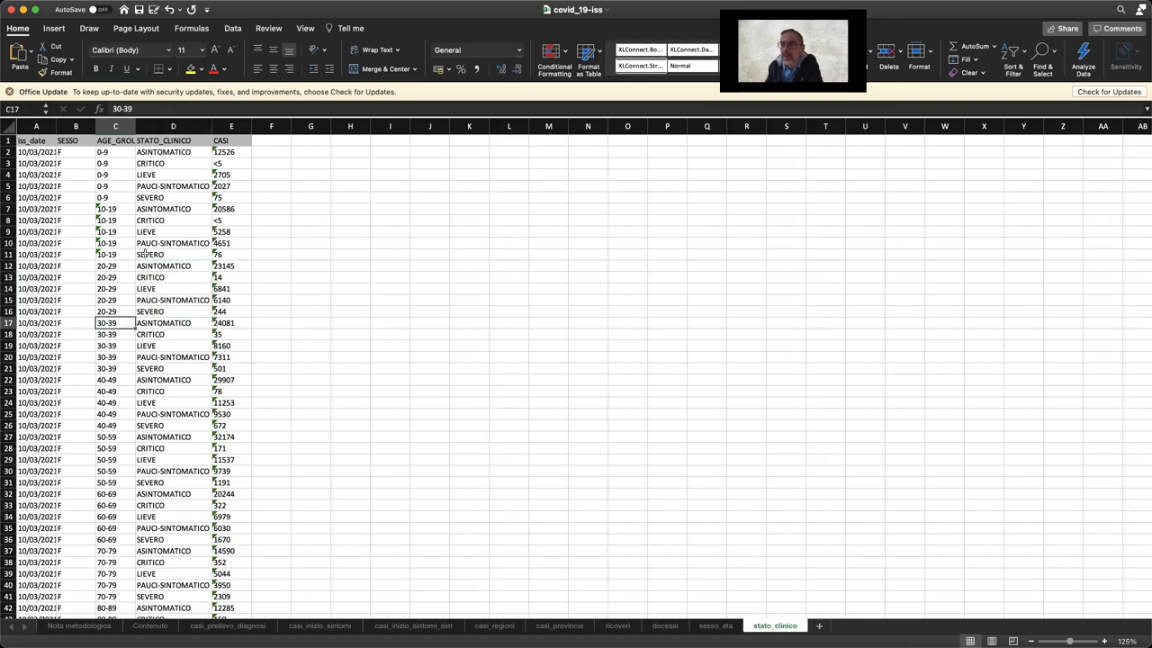
{"action": "left_click_drag", "start_coordinate": [151, 266], "coordinate": [155, 313]}
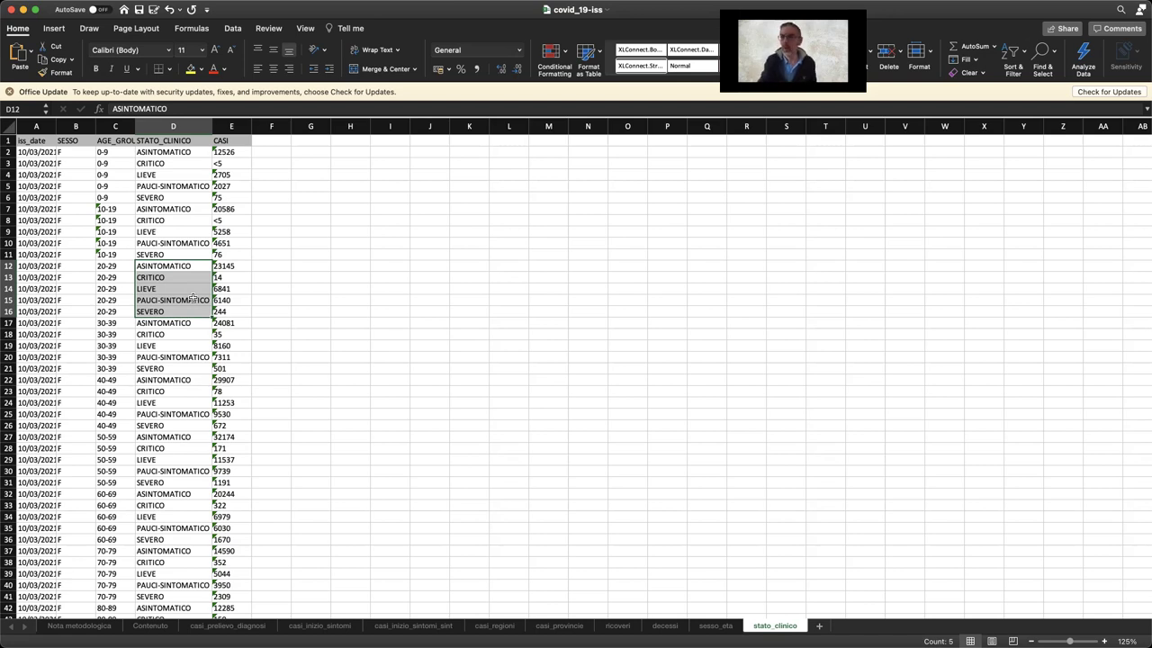
Copy the clinical statuses and case counts for females aged 20-29 (D12:E16) into a new sheet starting at cell A10
{"action": "scroll", "coordinate": [192, 298], "scroll_direction": "up", "scroll_amount": 5}
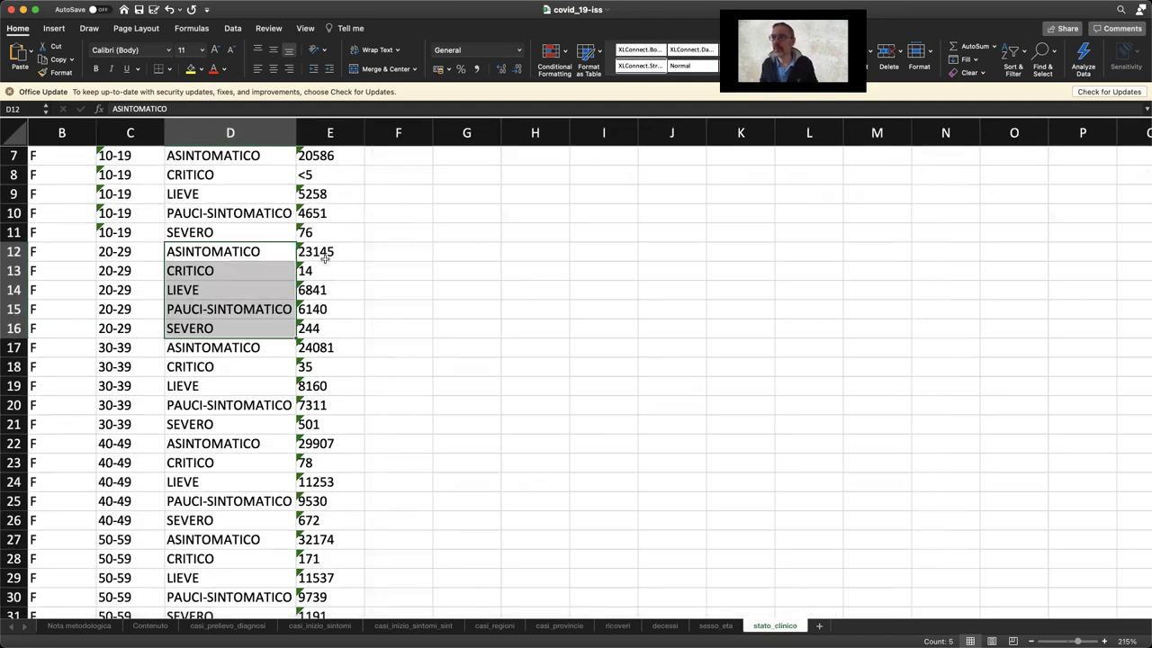
{"action": "left_click_drag", "start_coordinate": [325, 259], "coordinate": [206, 328]}
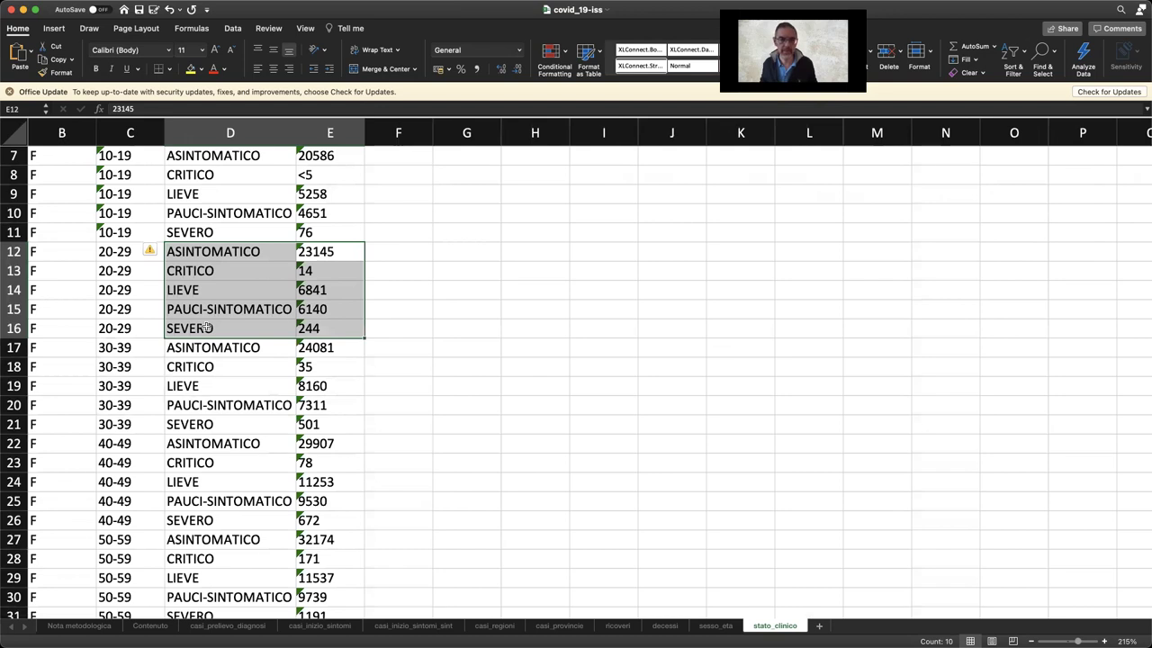
{"action": "key", "text": "super+c"}
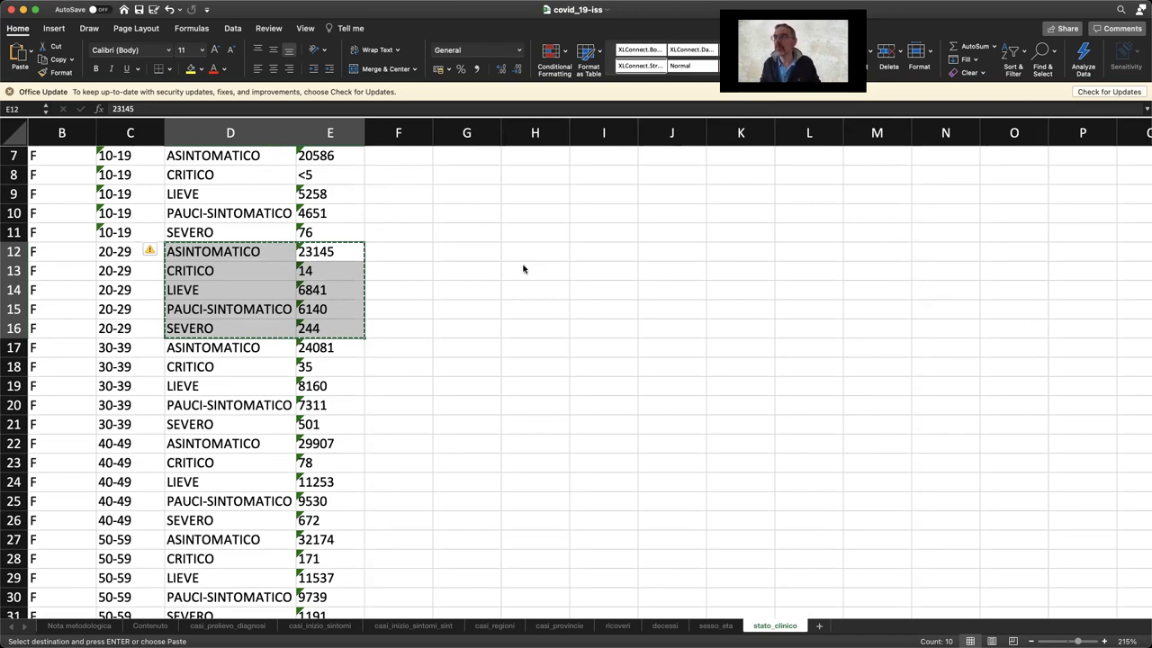
{"action": "key", "text": "super+Tab"}
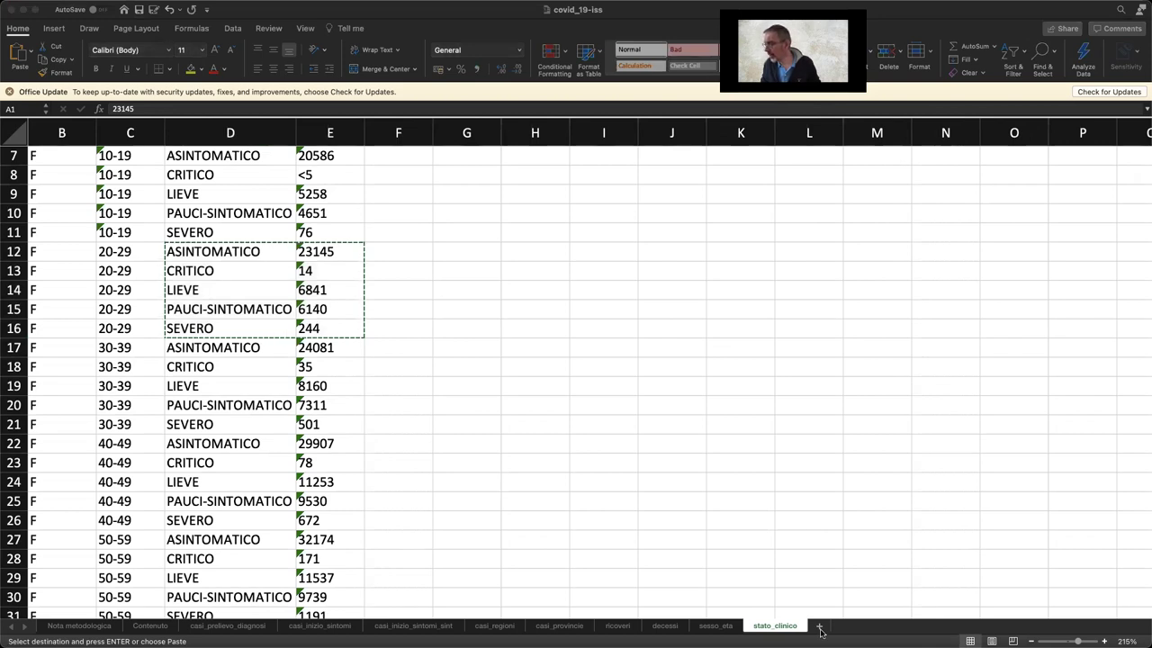
{"action": "left_click", "coordinate": [819, 631]}
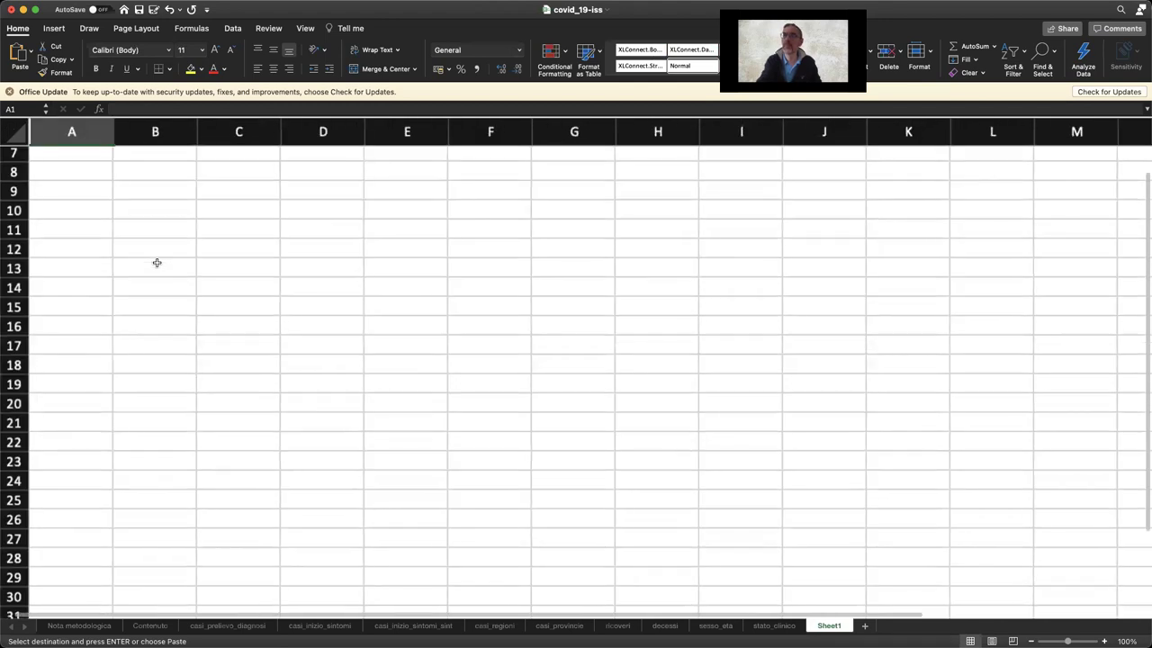
{"action": "left_click", "coordinate": [96, 219]}
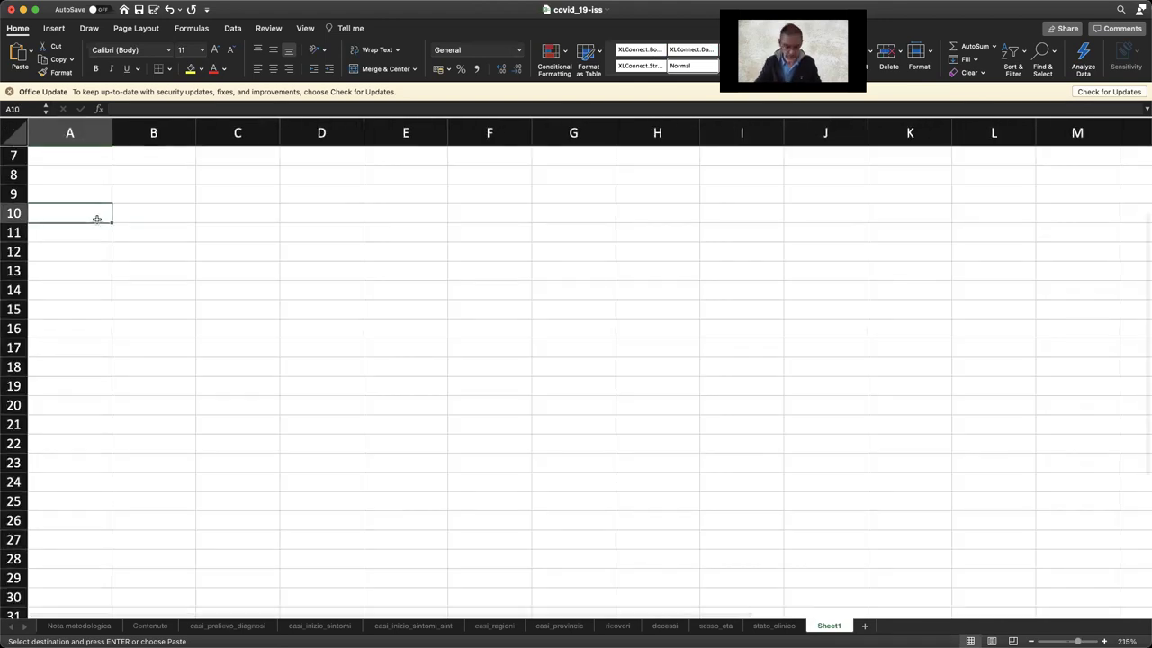
{"action": "key", "text": "super+v"}
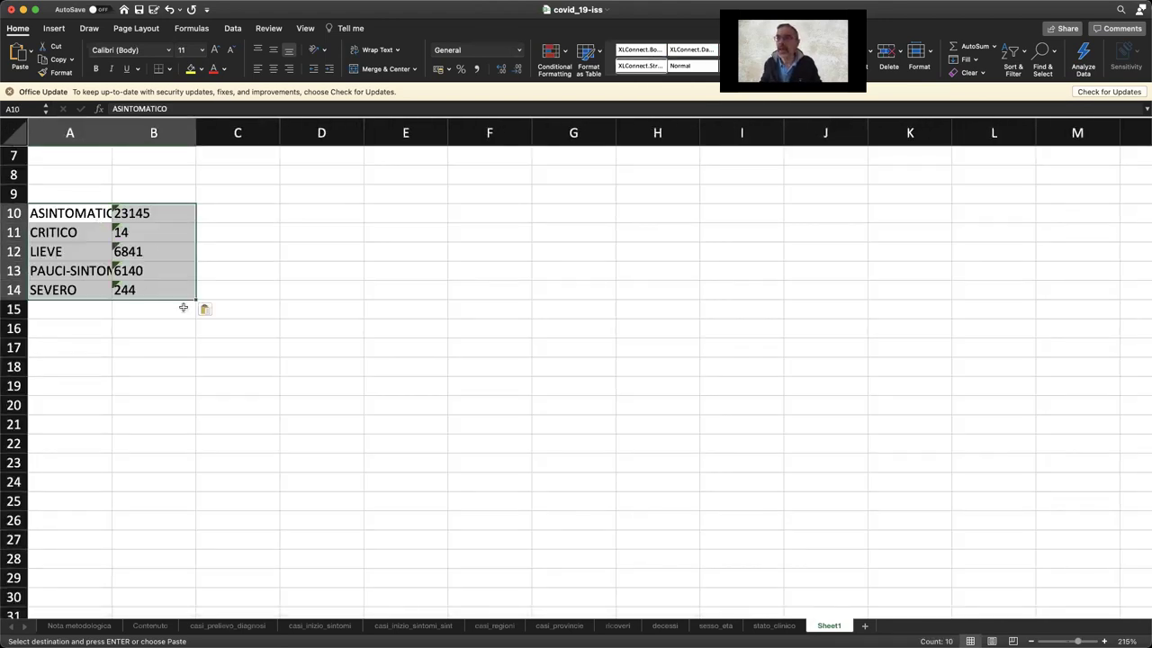
Convert the case counts in B10:B14 from text to numbers and widen column A to fit the status names
{"action": "left_click_drag", "start_coordinate": [158, 211], "coordinate": [159, 290]}
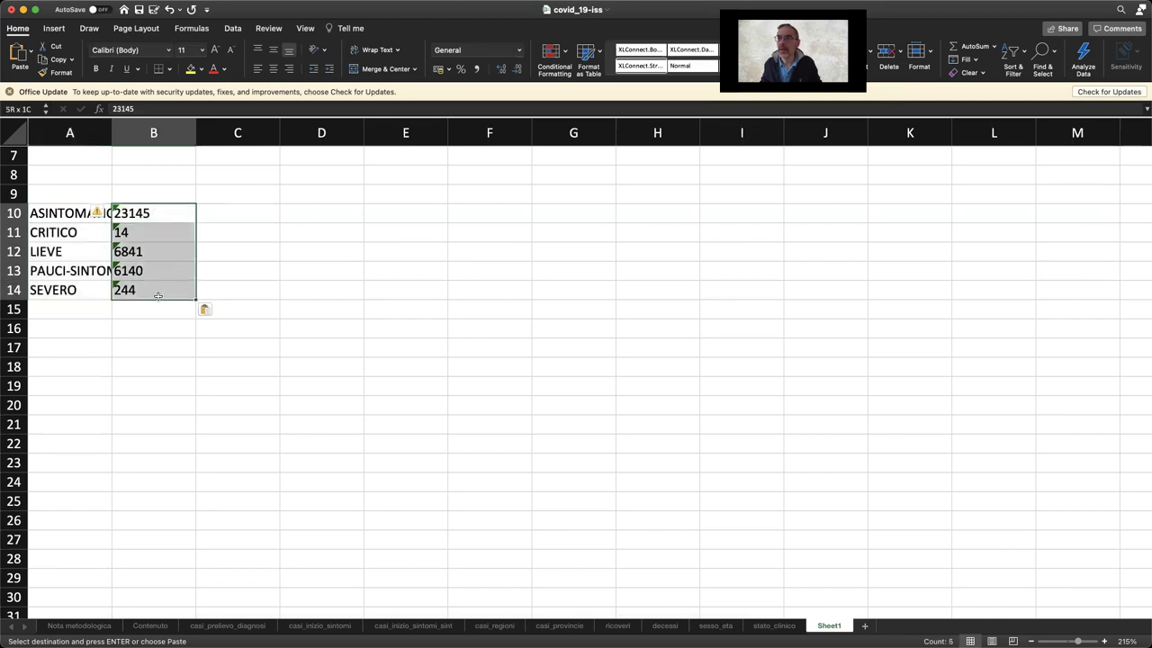
{"action": "left_click", "coordinate": [106, 212]}
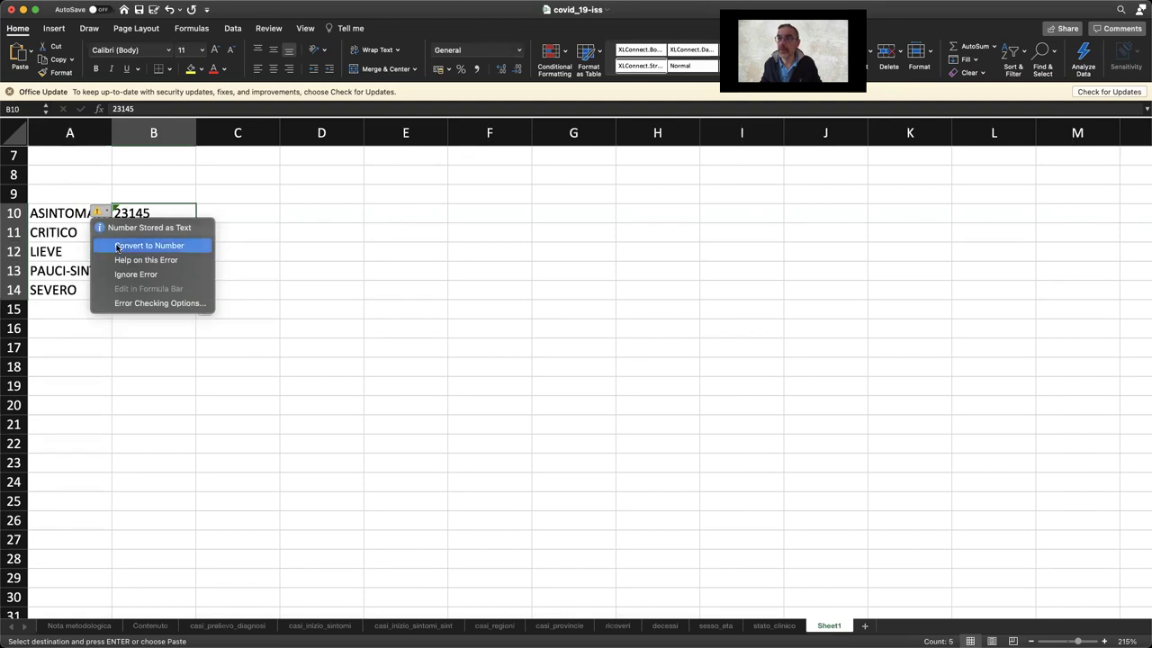
{"action": "left_click", "coordinate": [144, 245]}
{"action": "left_click", "coordinate": [332, 241]}
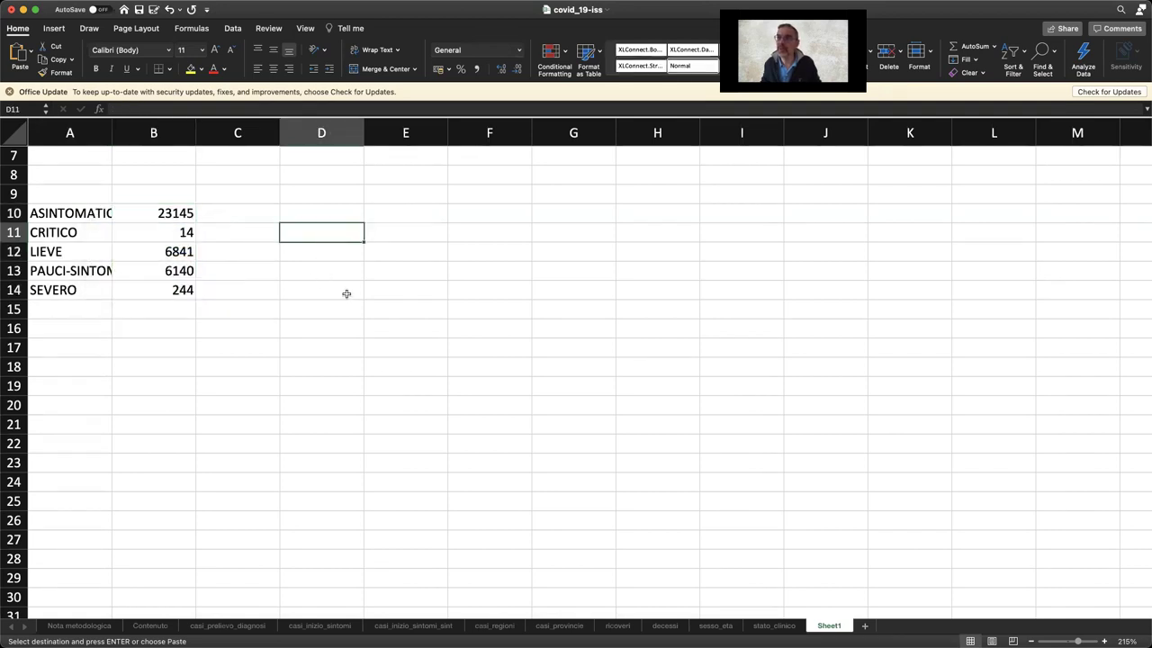
{"action": "left_click_drag", "start_coordinate": [112, 138], "coordinate": [156, 137]}
Reorder the records in rows 10 to 14 as ASINTOMATICO, LIEVE, PAUCI-SINTOMATICO, SEVERO, CRITICO, keeping each count beside its status
{"action": "left_click_drag", "start_coordinate": [81, 236], "coordinate": [189, 412]}
{"action": "left_click", "coordinate": [167, 327]}
{"action": "left_click", "coordinate": [93, 365]}
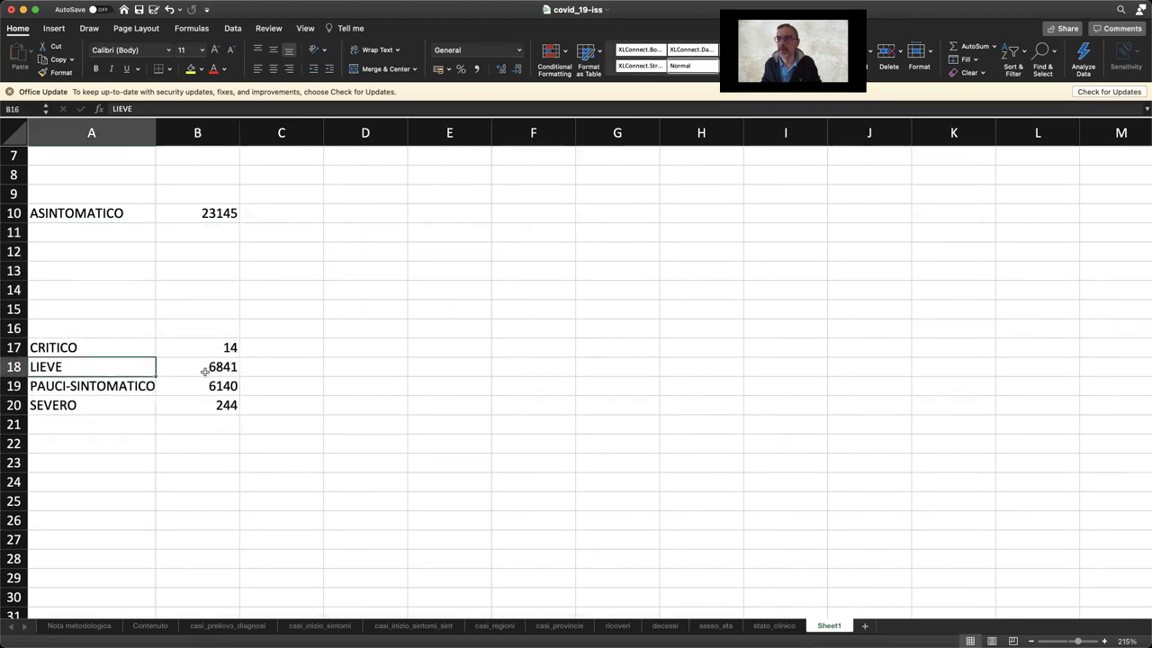
{"action": "left_click", "coordinate": [205, 371], "text": "shift"}
{"action": "left_click_drag", "start_coordinate": [205, 357], "coordinate": [165, 351]}
{"action": "left_click_drag", "start_coordinate": [117, 387], "coordinate": [199, 258]}
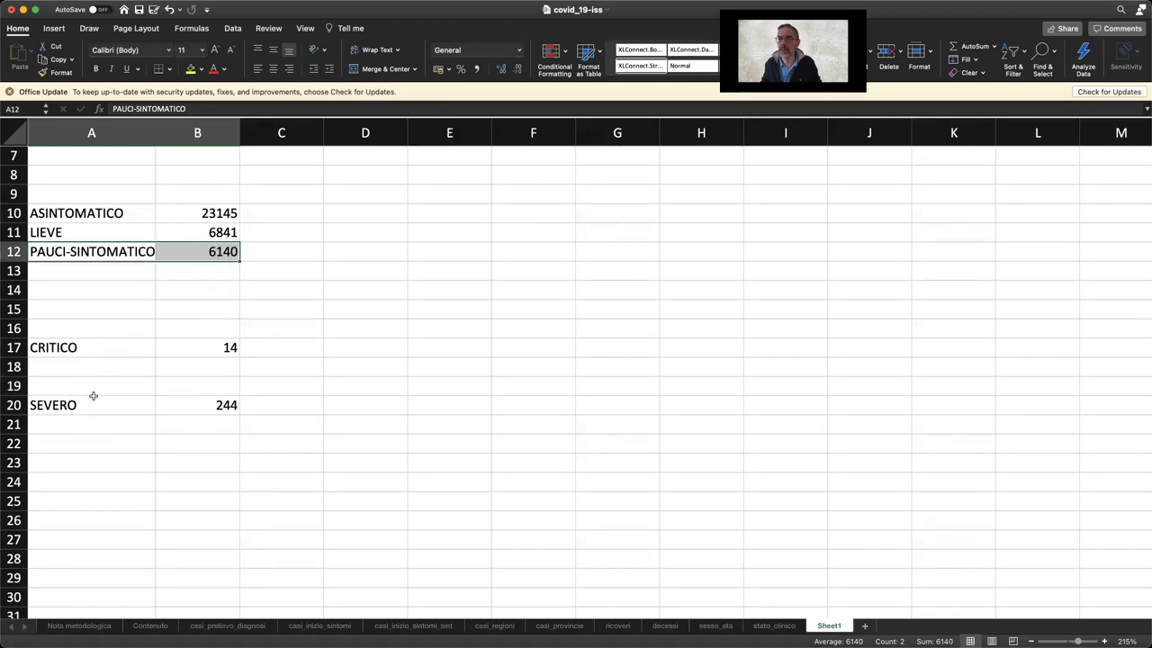
{"action": "left_click_drag", "start_coordinate": [68, 405], "coordinate": [205, 303]}
{"action": "left_click_drag", "start_coordinate": [79, 351], "coordinate": [199, 299]}
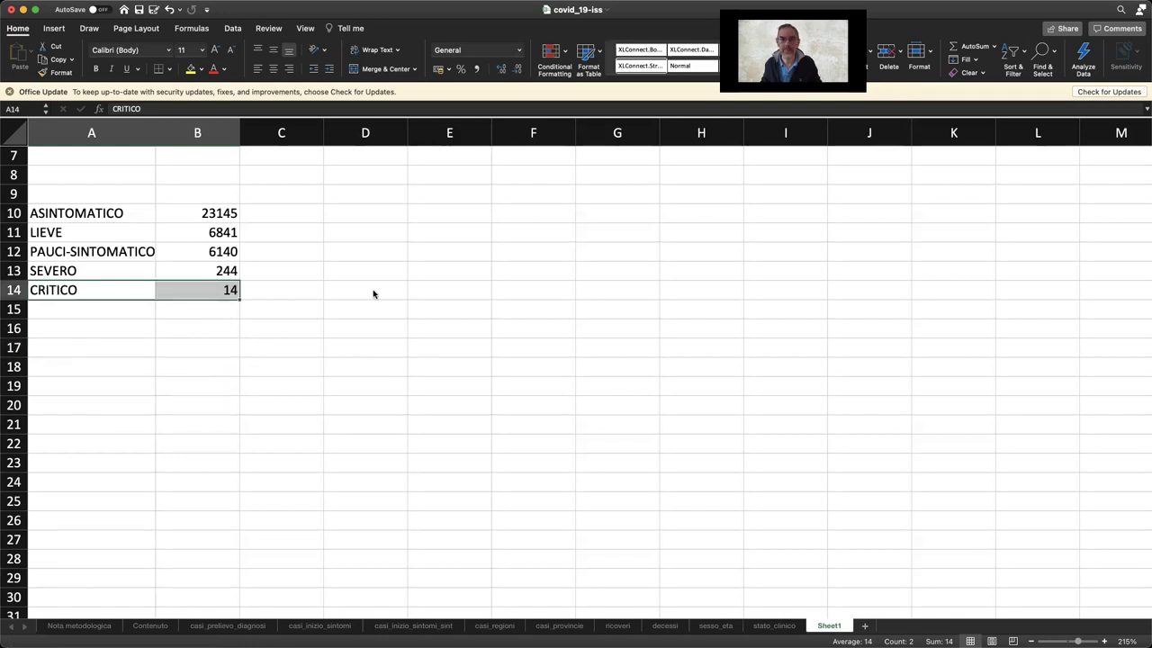
{"action": "left_click", "coordinate": [372, 290]}
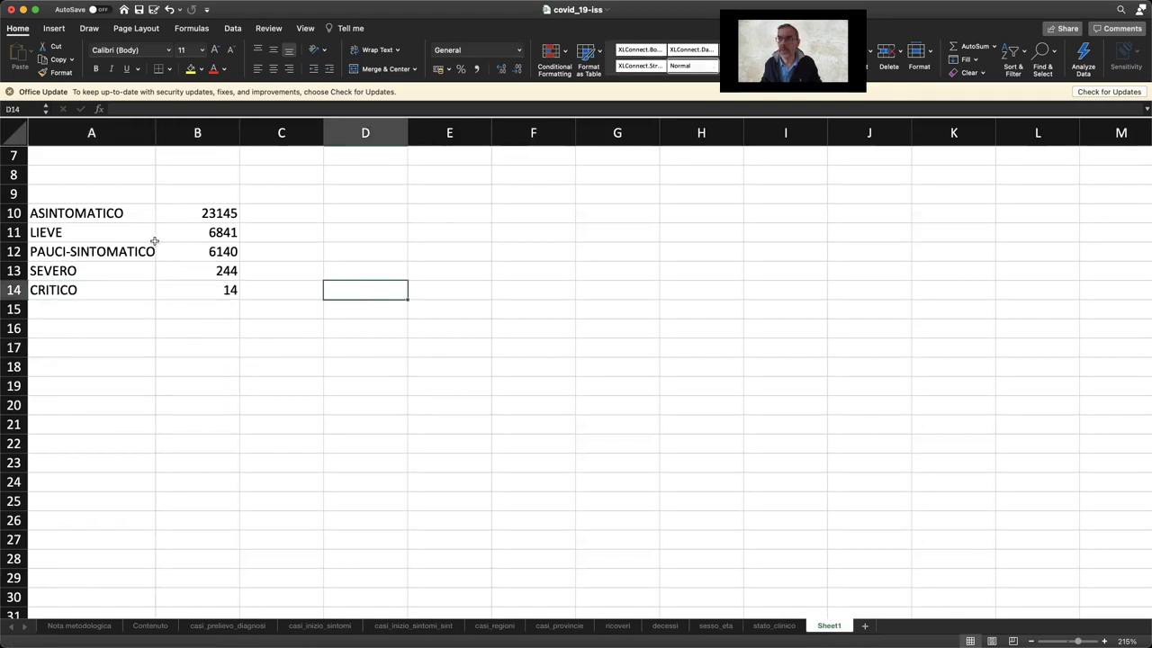
{"action": "left_click_drag", "start_coordinate": [115, 214], "coordinate": [115, 232]}
{"action": "left_click_drag", "start_coordinate": [210, 304], "coordinate": [220, 294]}
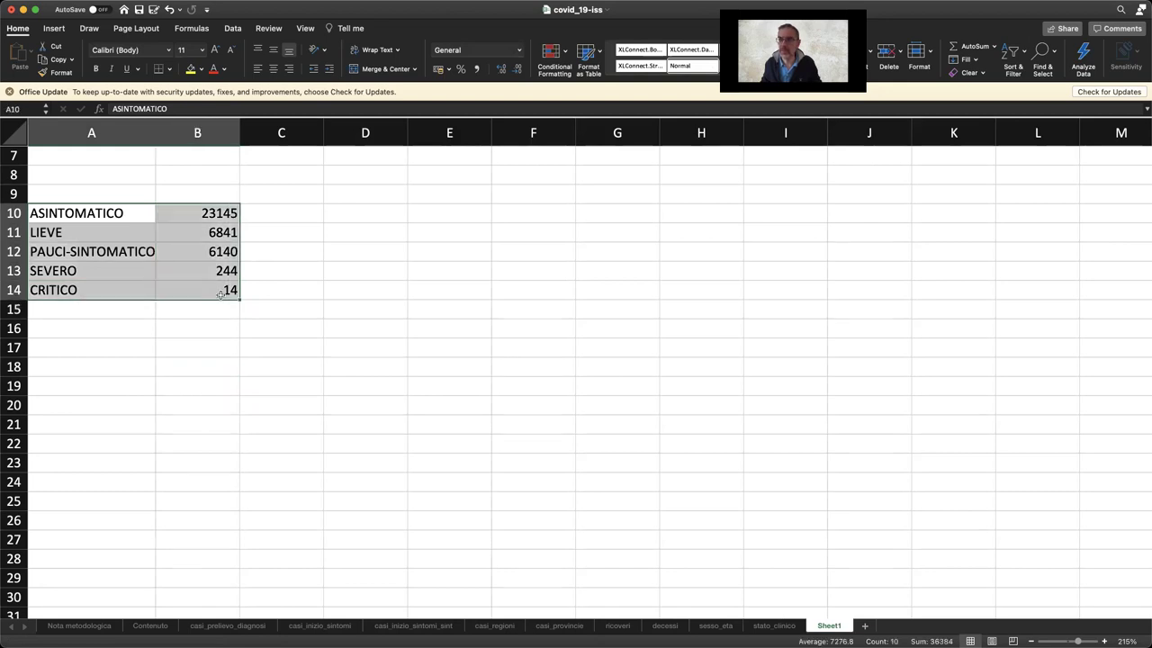
{"action": "left_click", "coordinate": [307, 285]}
{"action": "left_click", "coordinate": [307, 218]}
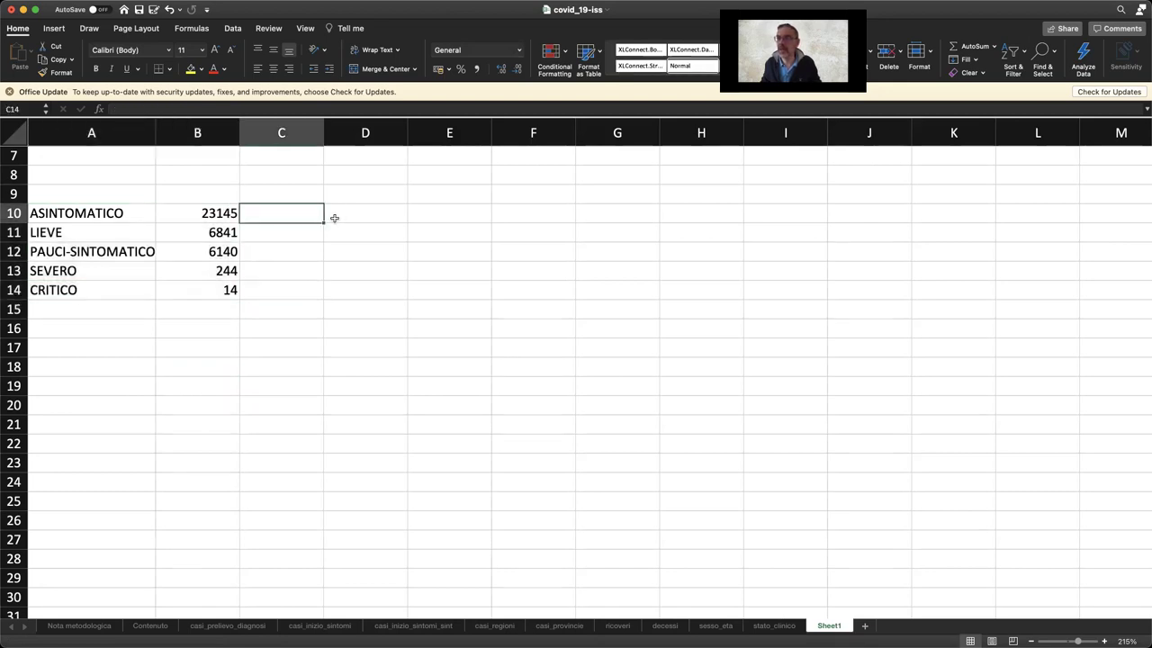
{"action": "key", "text": "Left"}
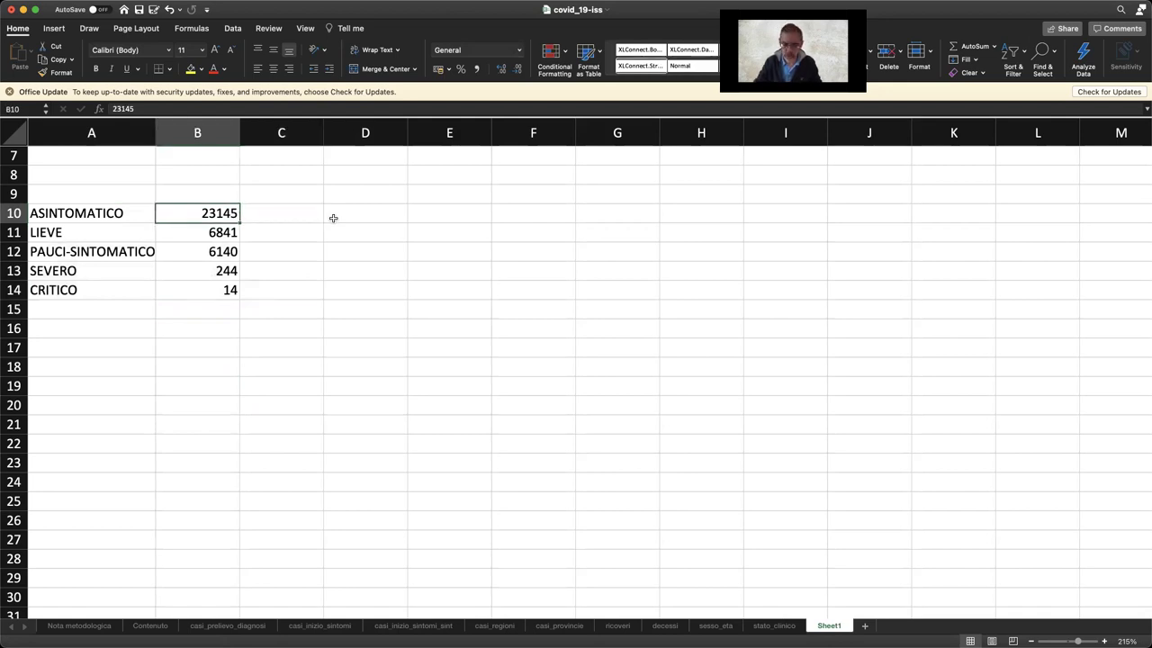
{"action": "type", "text": "="}
{"action": "key", "text": "Escape"}
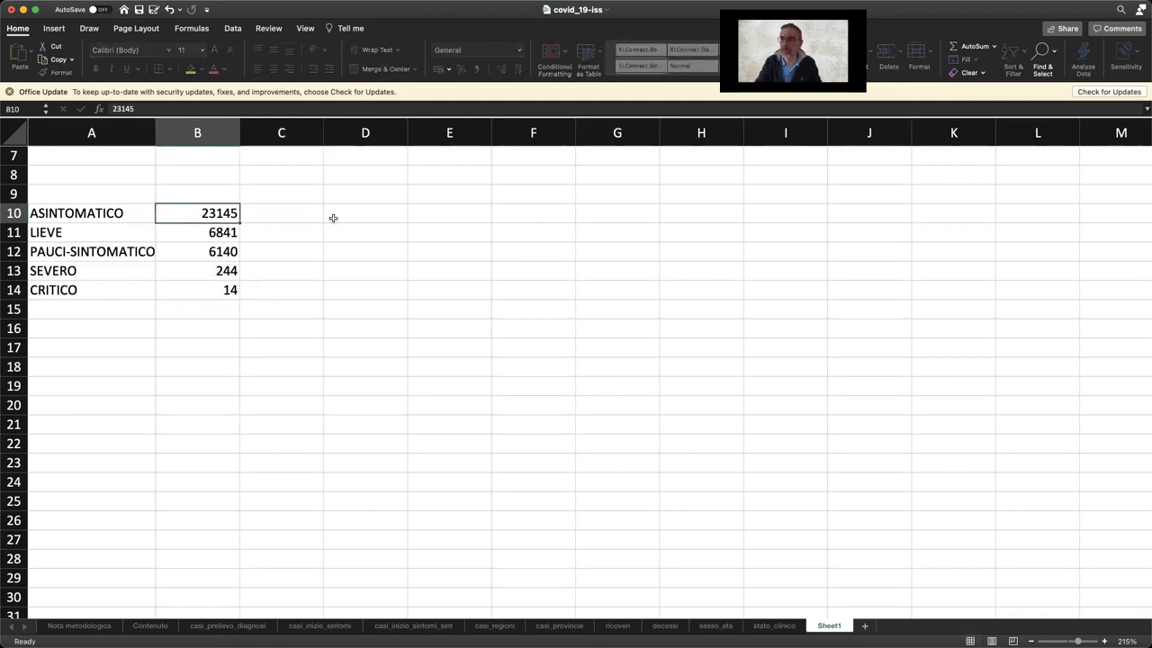
Enter =B10/SUM(B10:B14) in C10 for the ASINTOMATICO share of cases and format it as a percentage
{"action": "key", "text": "Right"}
{"action": "type", "text": "="}
{"action": "key", "text": "Left"}
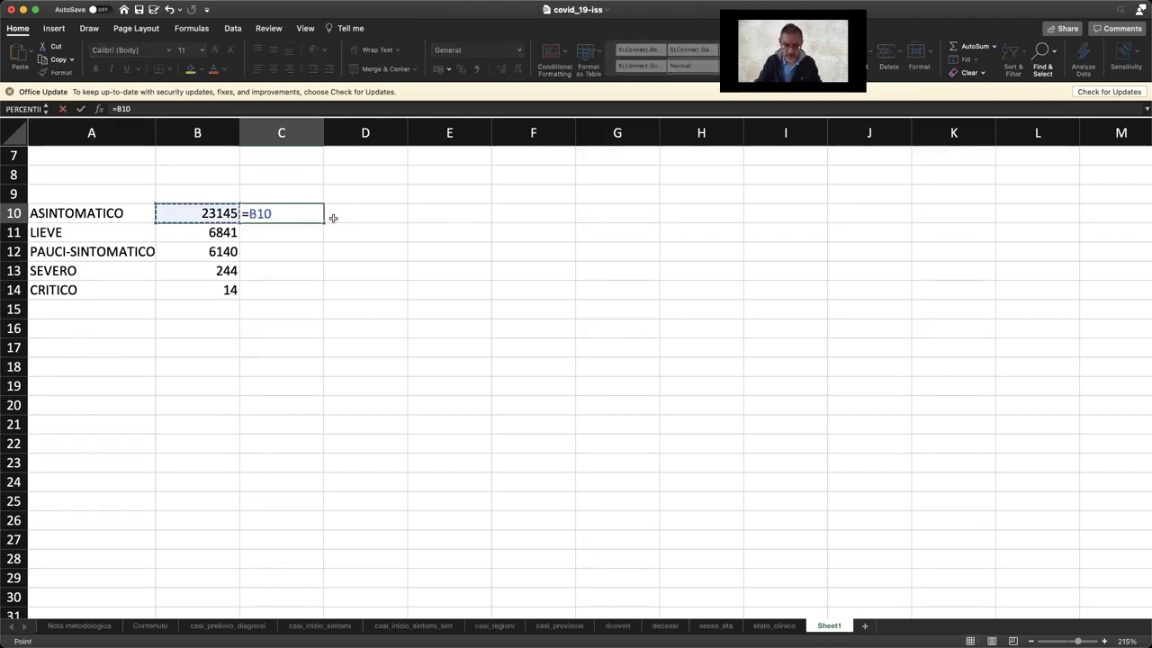
{"action": "type", "text": "/su"}
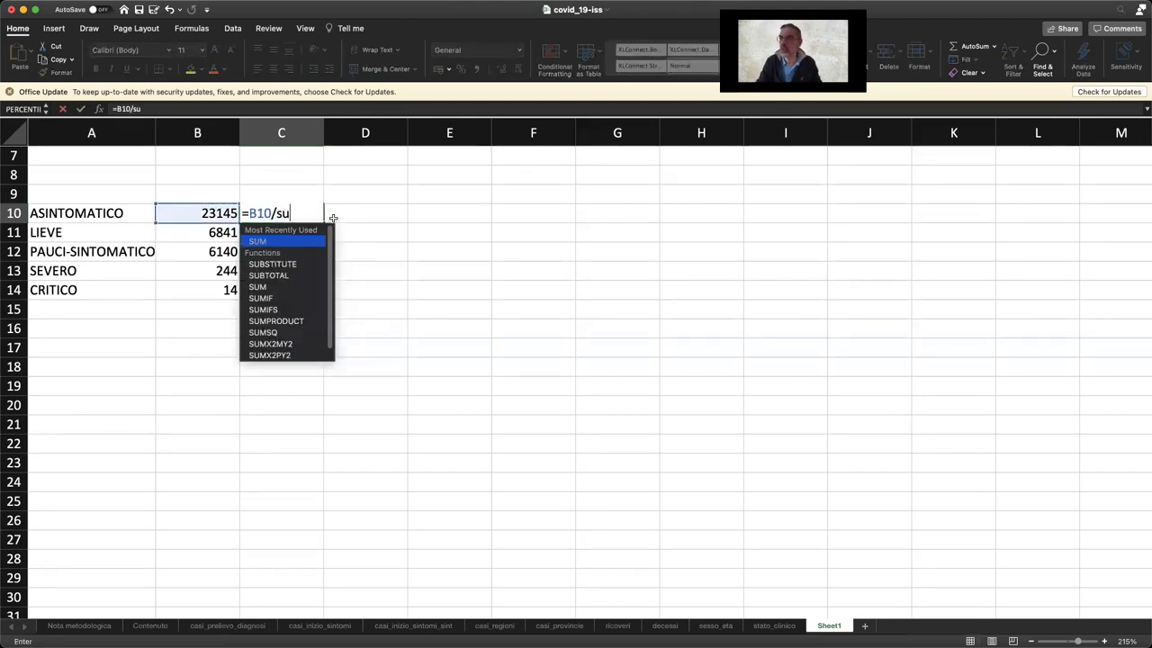
{"action": "type", "text": "m("}
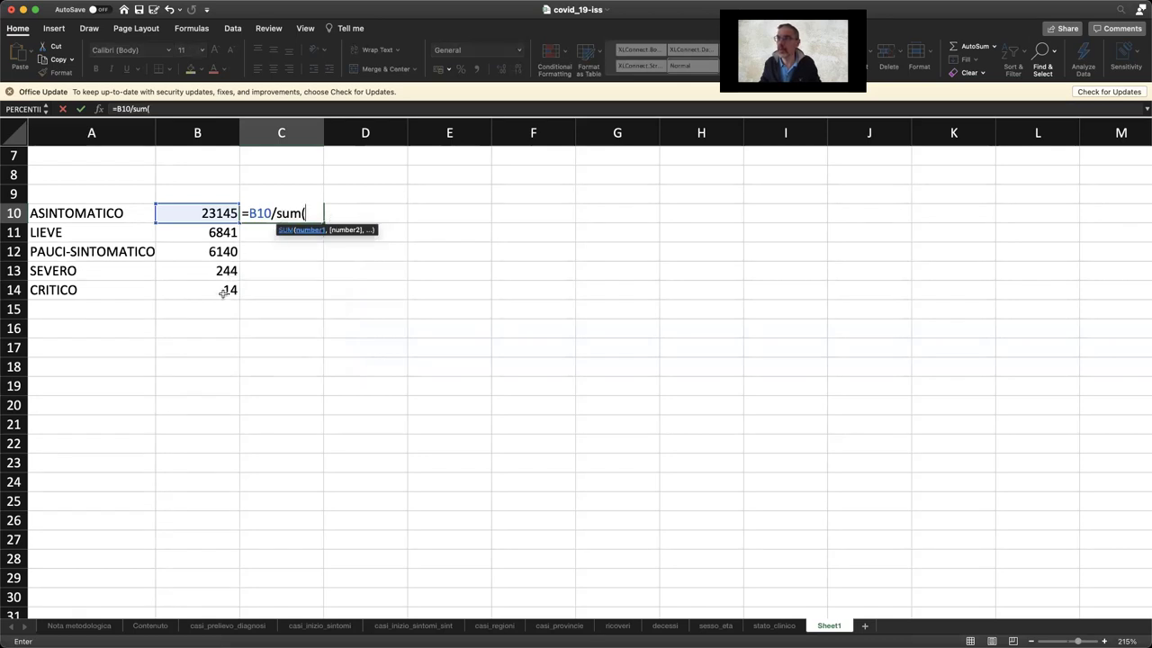
{"action": "left_click_drag", "start_coordinate": [225, 272], "coordinate": [225, 290]}
{"action": "left_click_drag", "start_coordinate": [219, 225], "coordinate": [218, 219]}
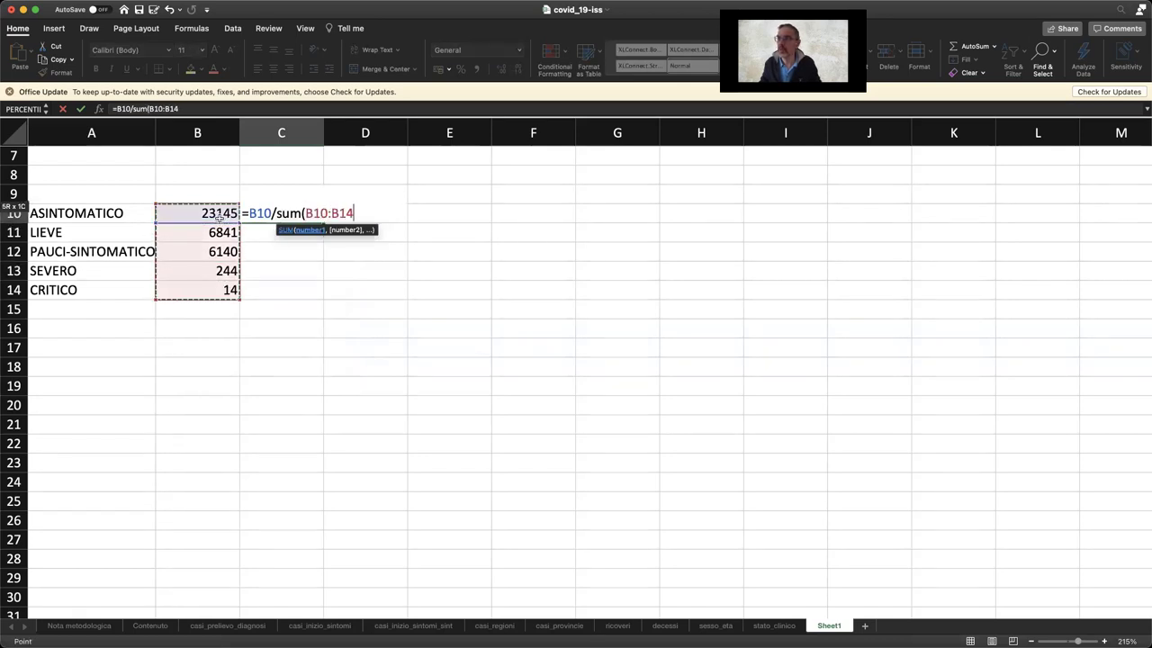
{"action": "type", "text": ")"}
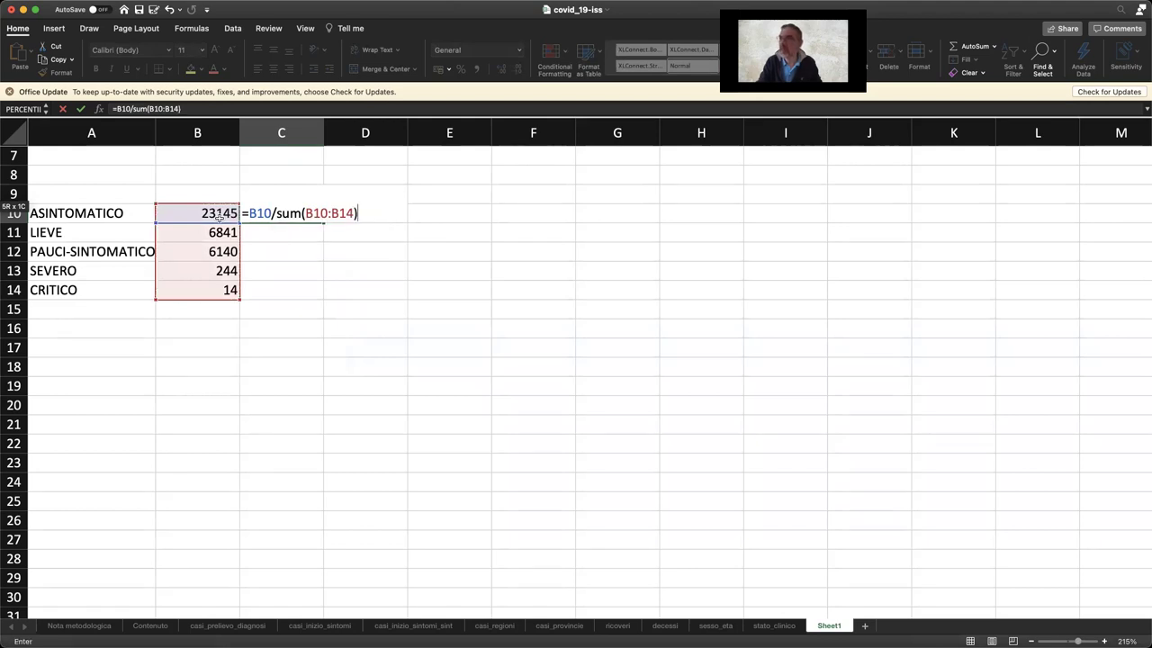
{"action": "key", "text": "Return"}
{"action": "left_click", "coordinate": [288, 221]}
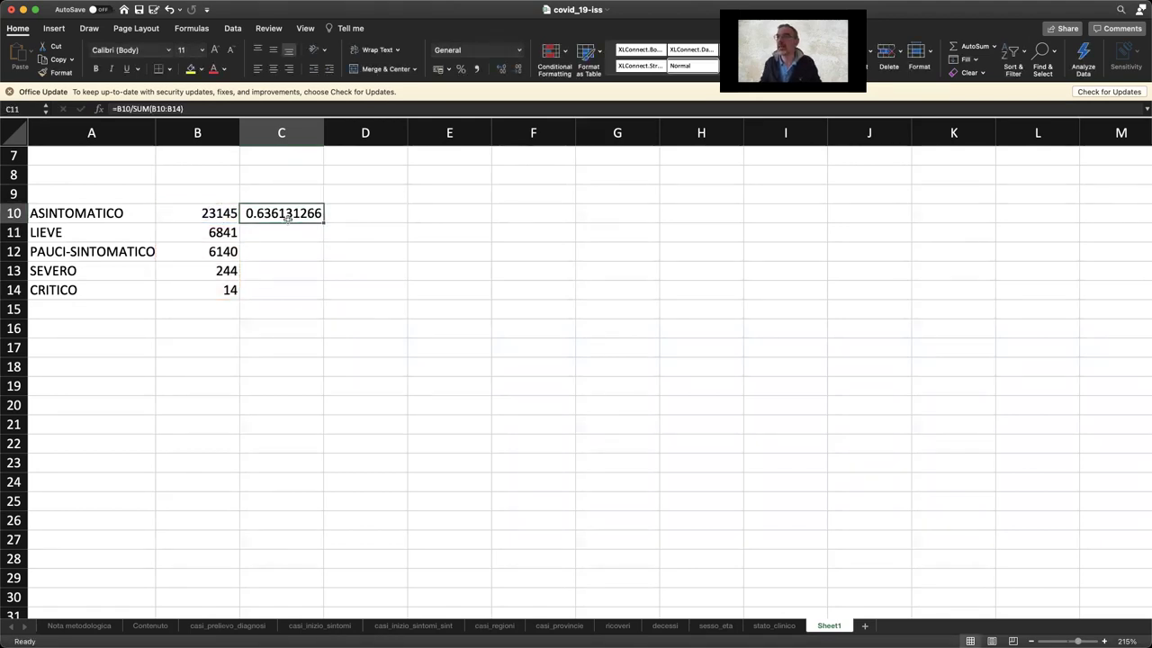
{"action": "left_click", "coordinate": [460, 69]}
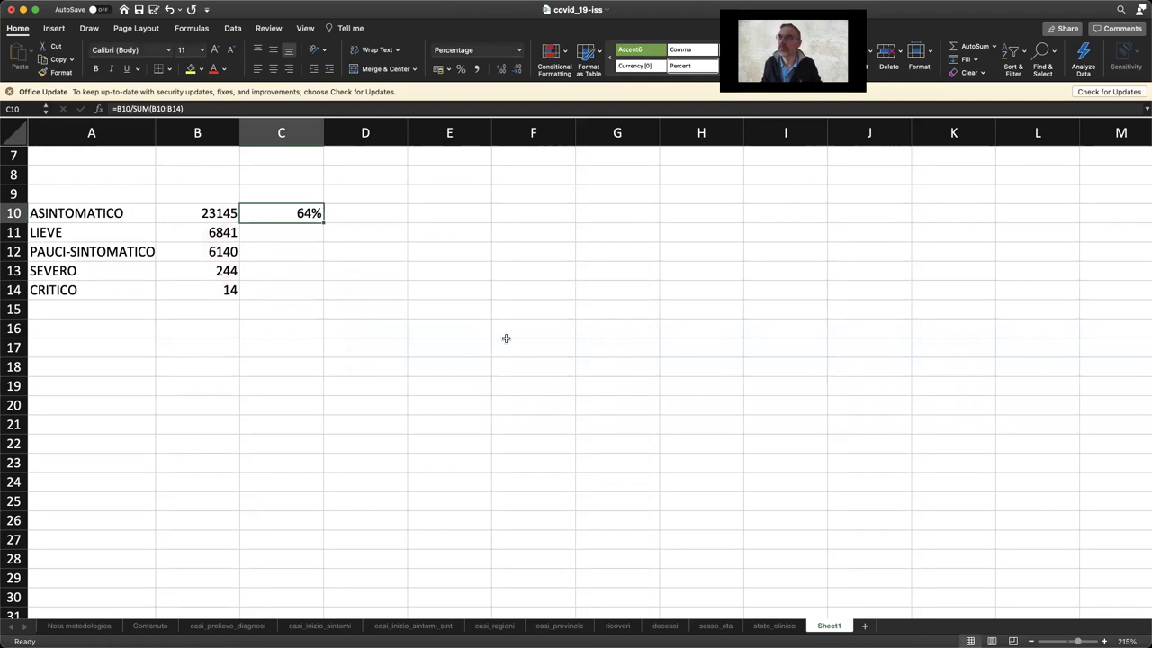
Fill the percentage formula from C10 down through C14
{"action": "left_click", "coordinate": [321, 352]}
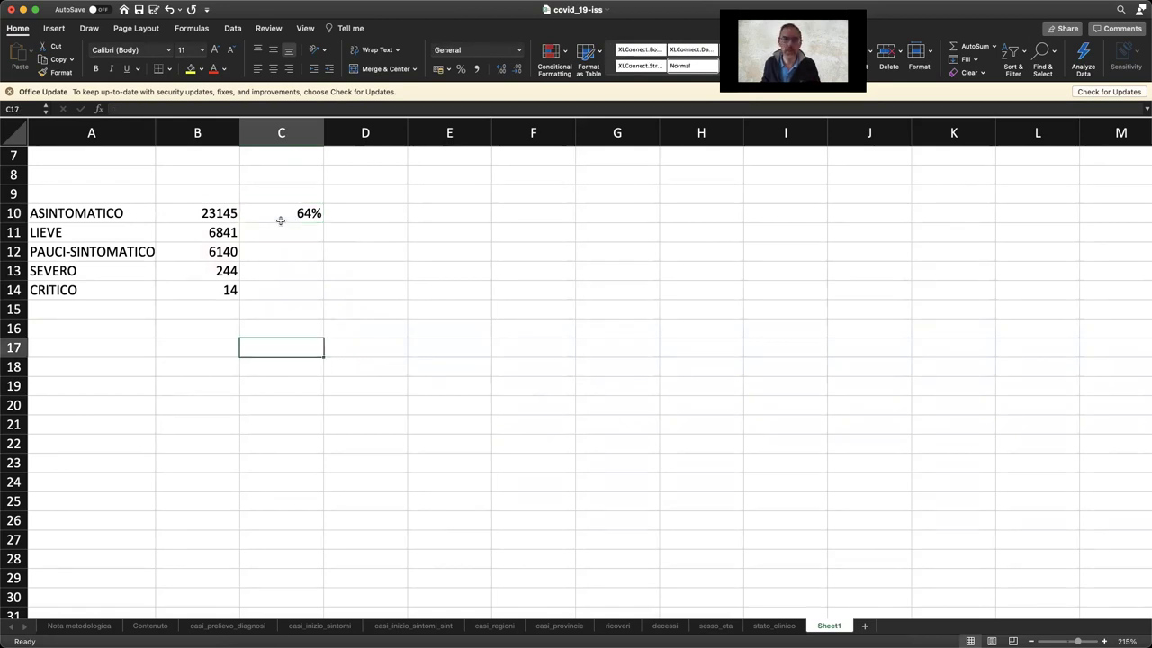
{"action": "left_click", "coordinate": [310, 212]}
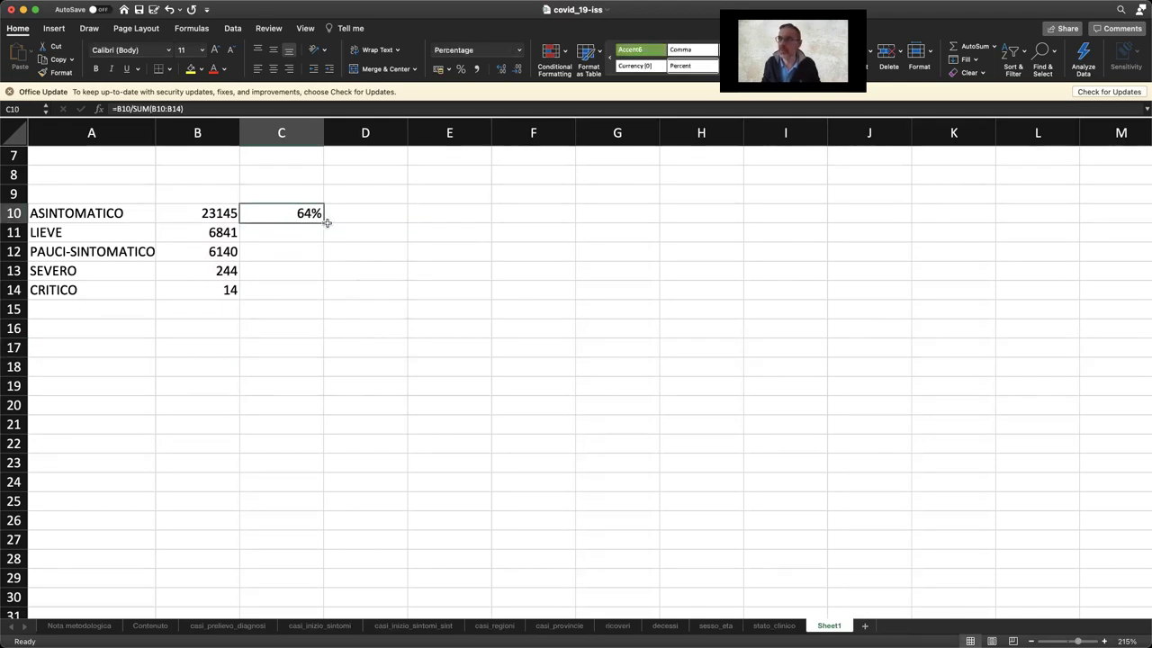
{"action": "left_click_drag", "start_coordinate": [323, 223], "coordinate": [453, 311]}
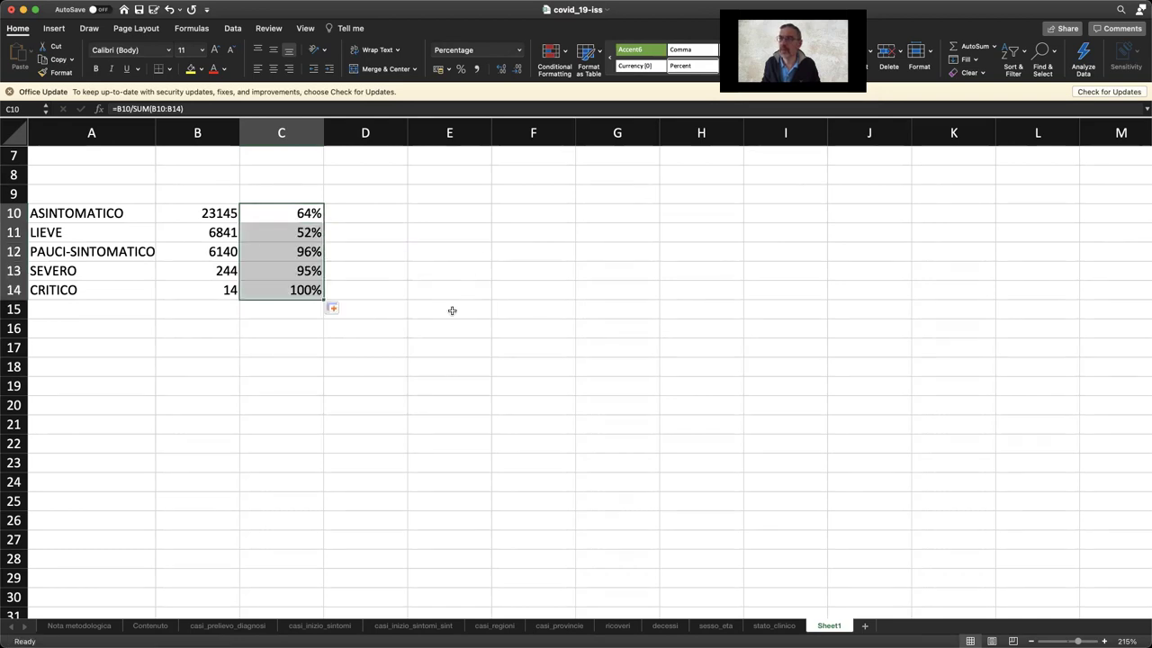
{"action": "left_click", "coordinate": [452, 311]}
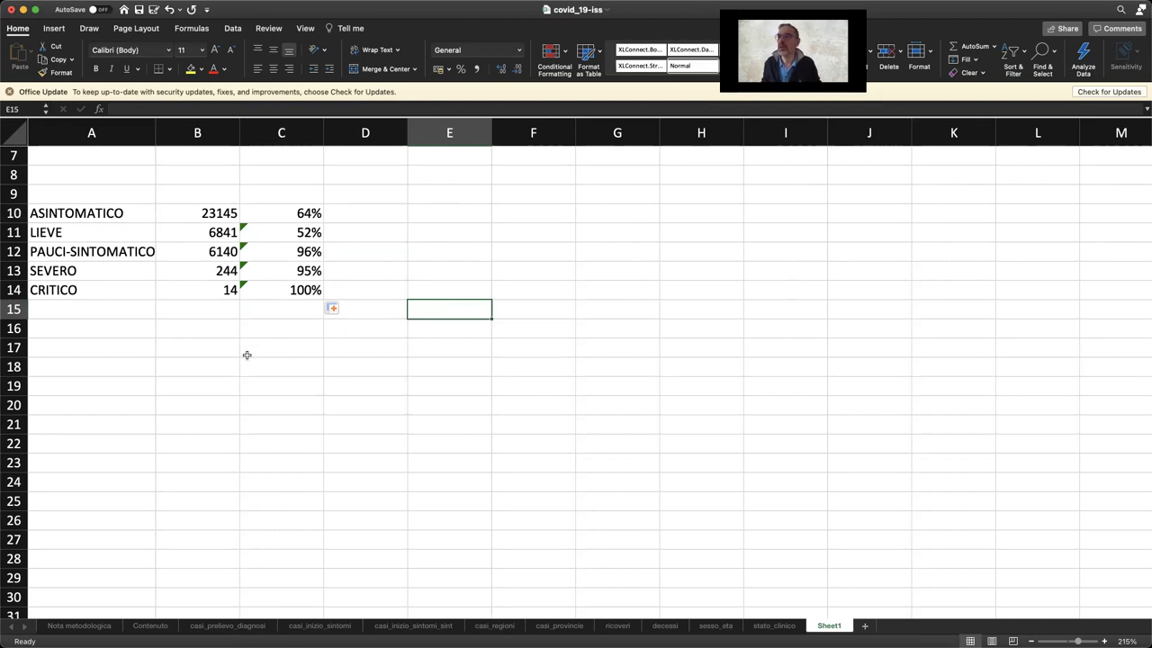
Examine which cells the formula in C14 sums and compare them with the full range of counts B10:B14
{"action": "left_click", "coordinate": [304, 290]}
{"action": "double_click", "coordinate": [304, 290]}
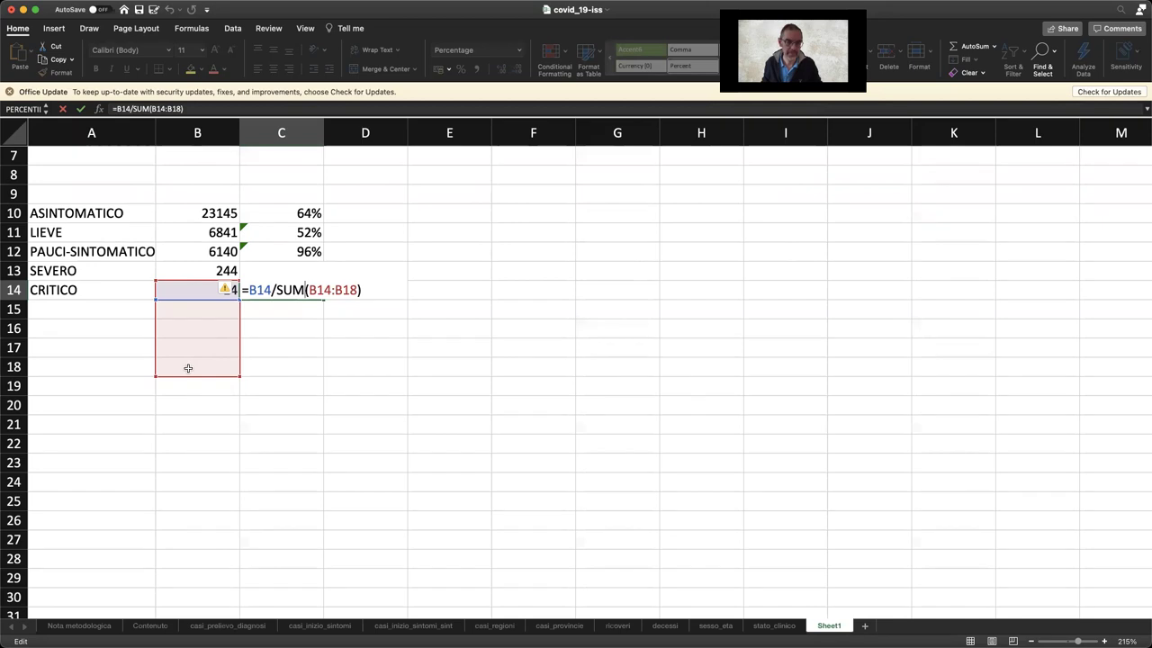
{"action": "key", "text": "Return"}
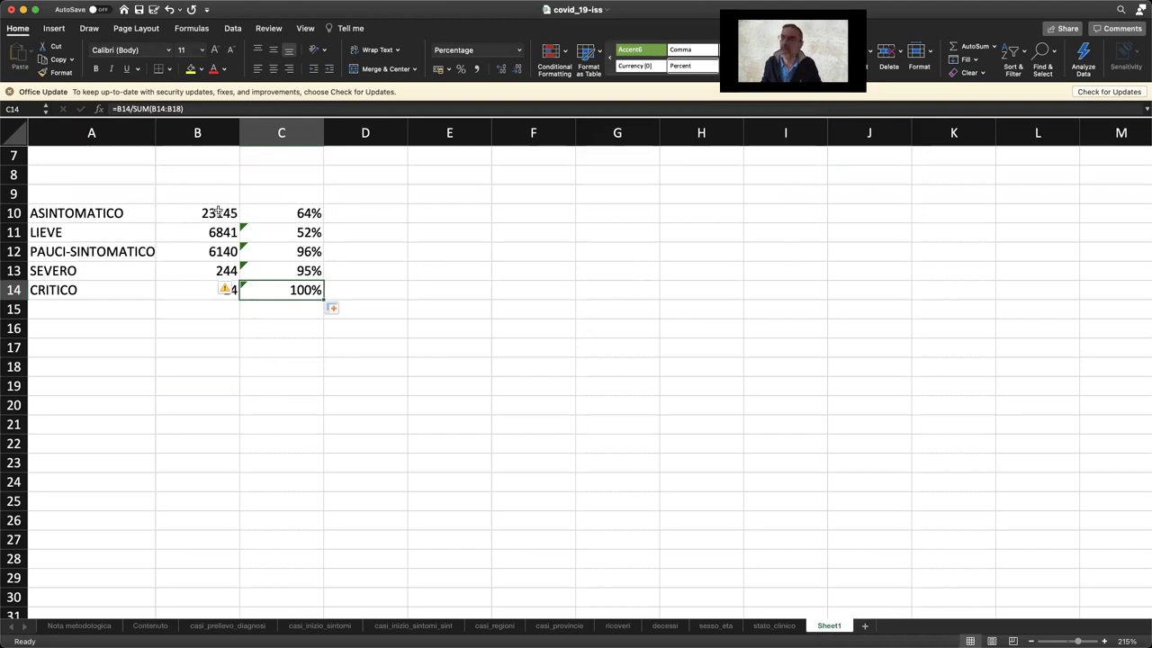
{"action": "left_click_drag", "start_coordinate": [199, 211], "coordinate": [210, 296]}
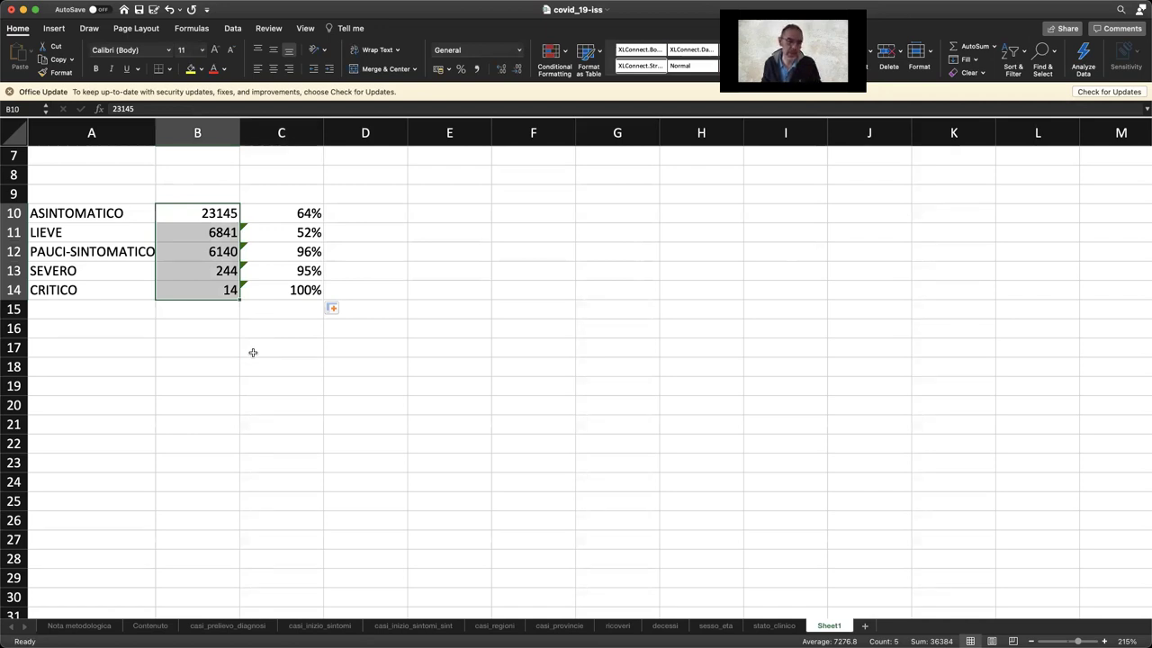
{"action": "left_click", "coordinate": [536, 267]}
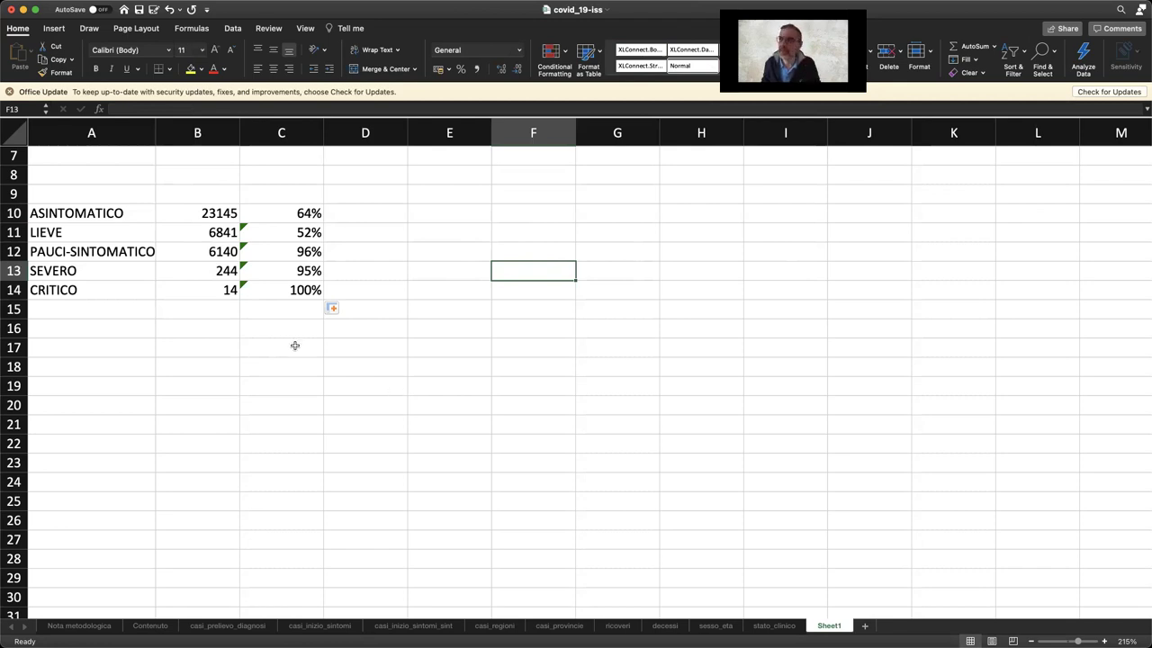
Make the summed range in C10 absolute so the formula reads =B10/SUM($B$10:$B$14)
{"action": "left_click", "coordinate": [286, 212]}
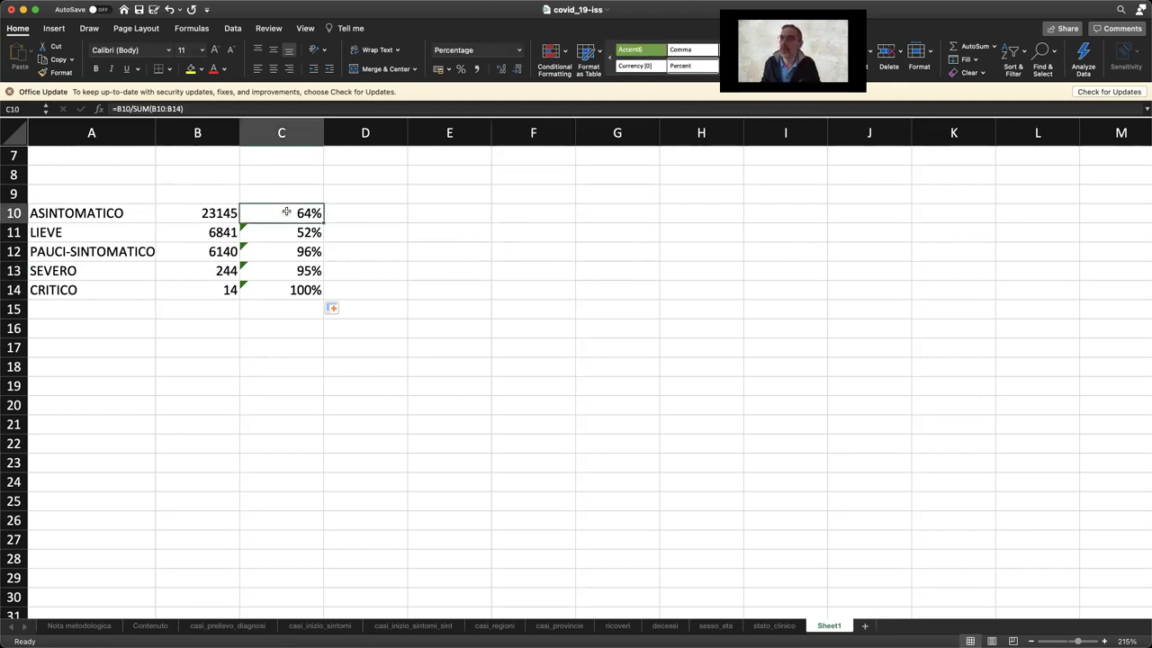
{"action": "double_click", "coordinate": [287, 212]}
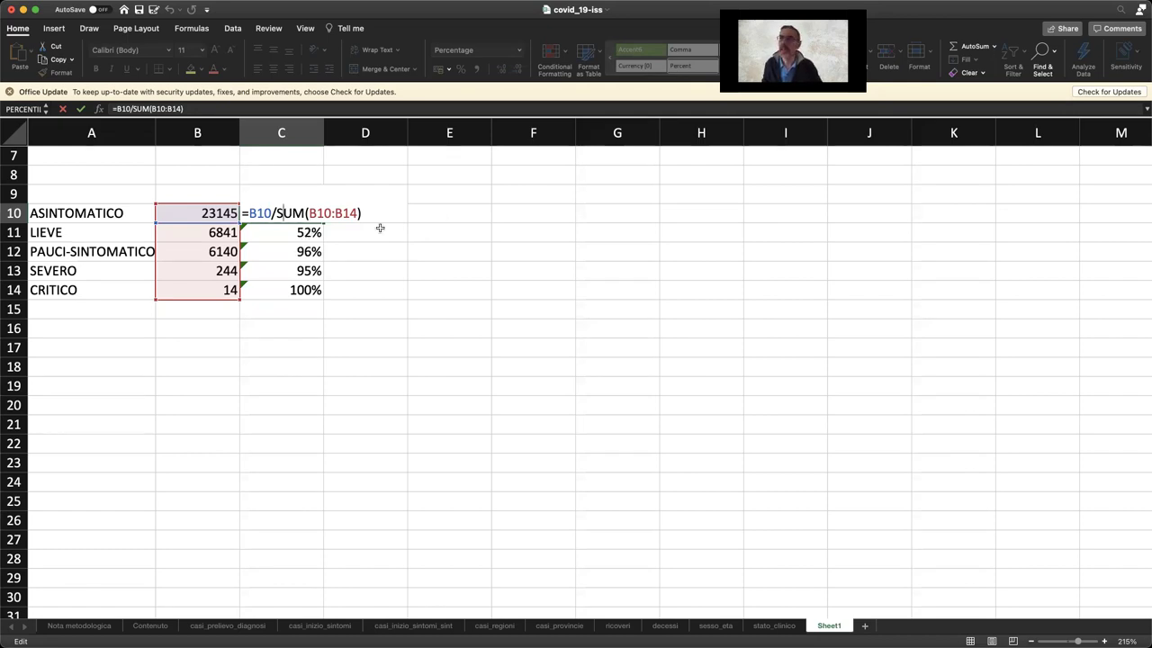
{"action": "left_click", "coordinate": [312, 212]}
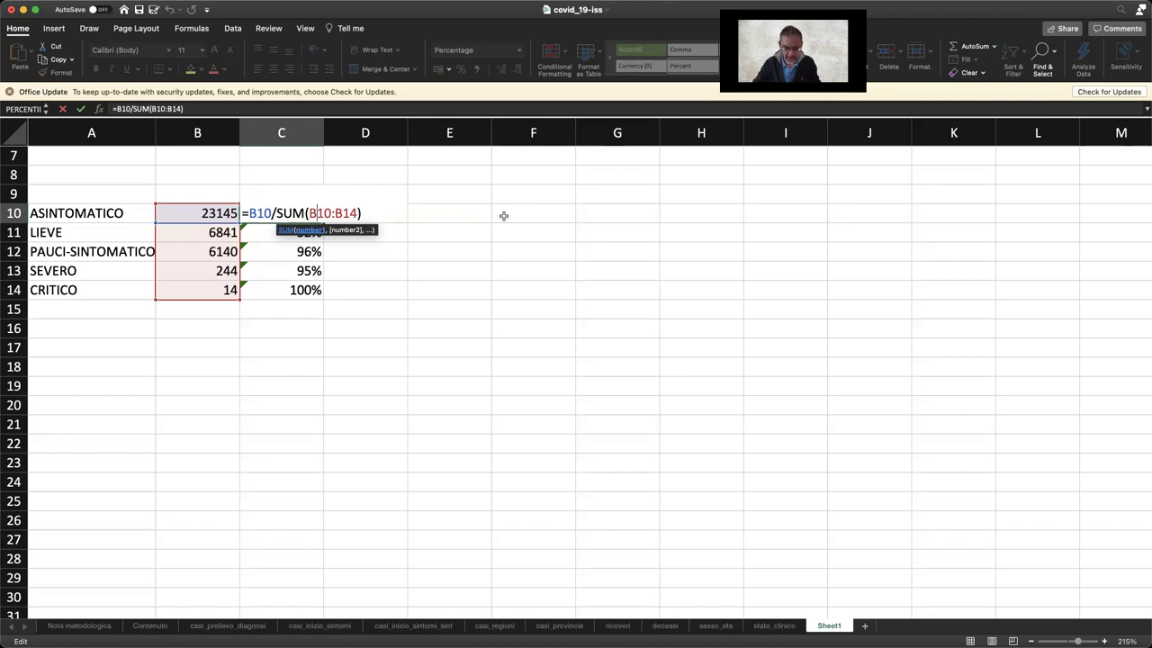
{"action": "type", "text": "$"}
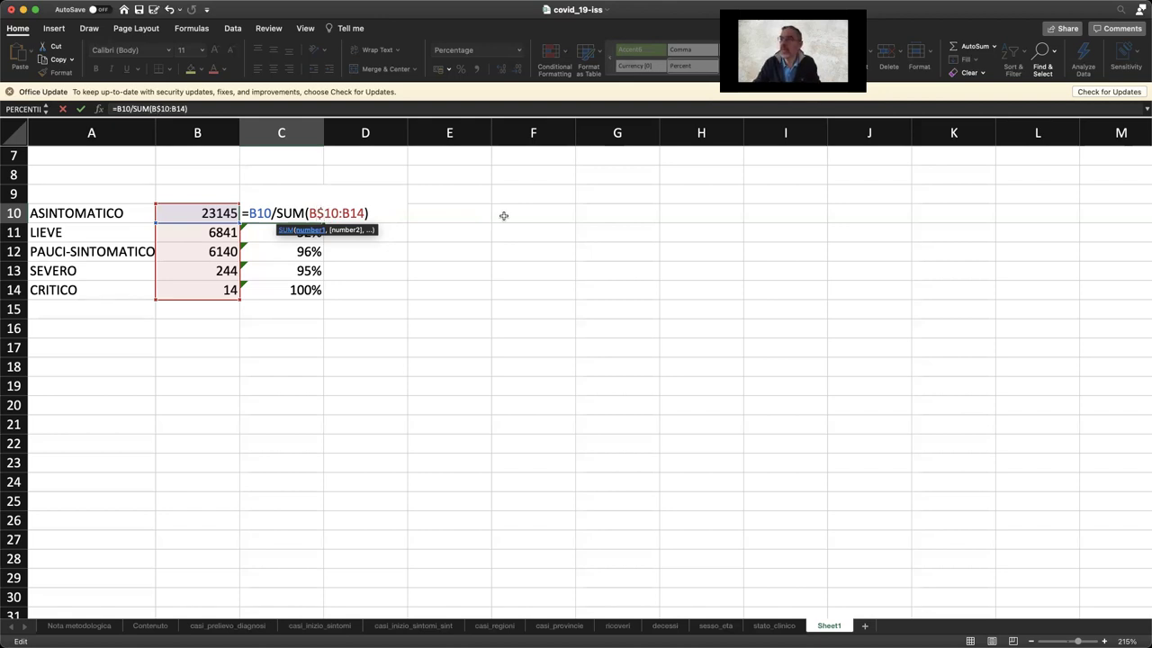
{"action": "key", "text": "Right"}
{"action": "type", "text": "$"}
{"action": "key", "text": "Left"}
{"action": "key", "text": "Left"}
{"action": "type", "text": "$"}
{"action": "key", "text": "Left"}
{"action": "key", "text": "Left"}
{"action": "key", "text": "Left"}
{"action": "key", "text": "Left"}
{"action": "key", "text": "Left"}
{"action": "key", "text": "Left"}
{"action": "type", "text": "$"}
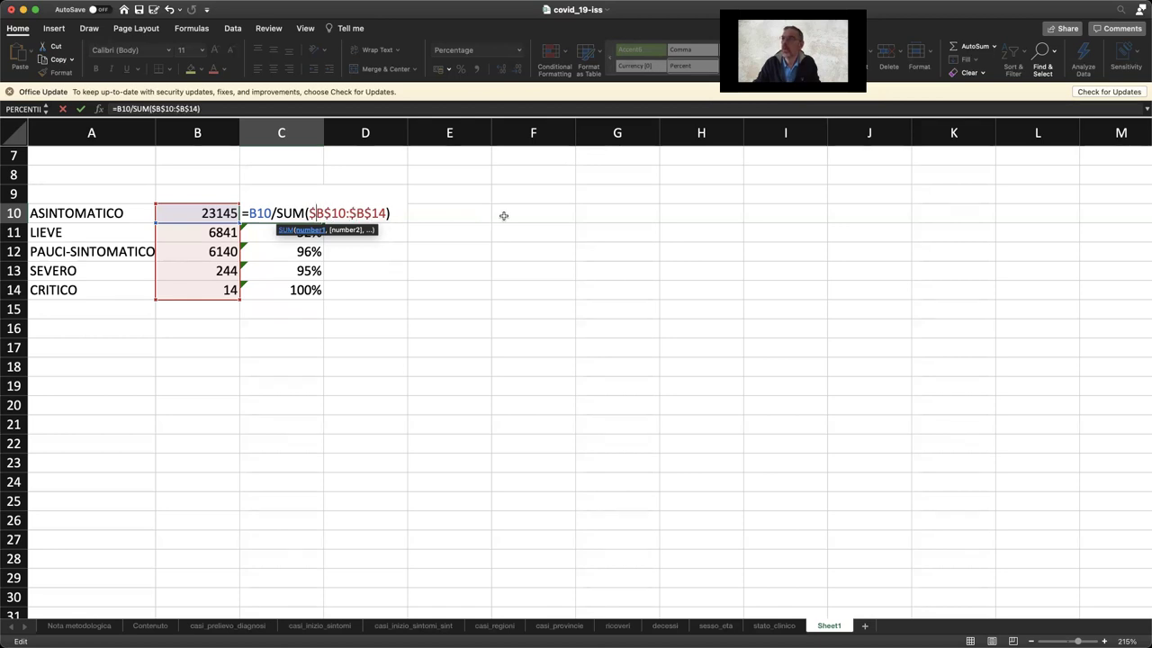
{"action": "key", "text": "Right"}
{"action": "key", "text": "Right"}
{"action": "key", "text": "Right"}
{"action": "key", "text": "Right"}
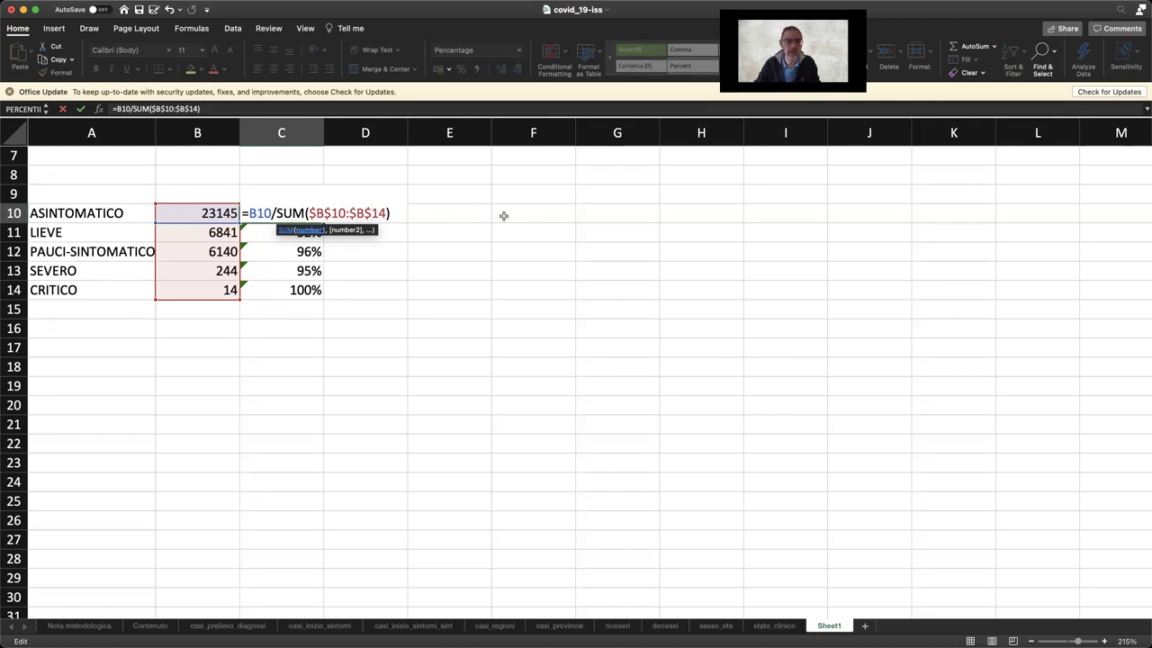
{"action": "key", "text": "Right"}
{"action": "key", "text": "Right"}
{"action": "key", "text": "Right"}
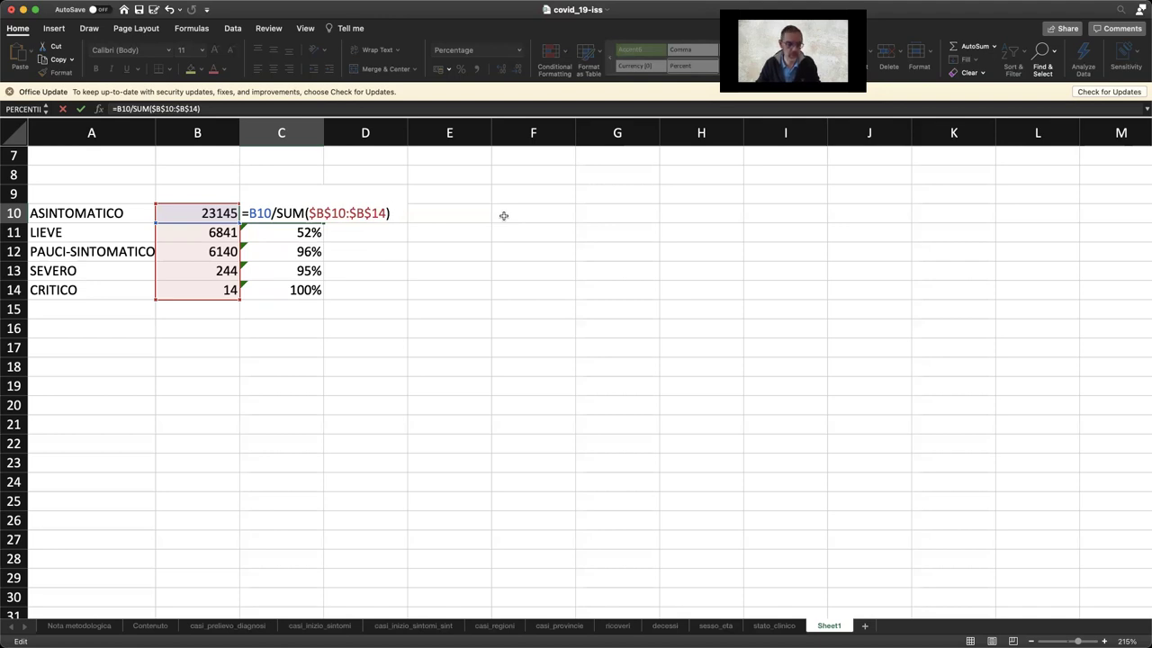
{"action": "key", "text": "Return"}
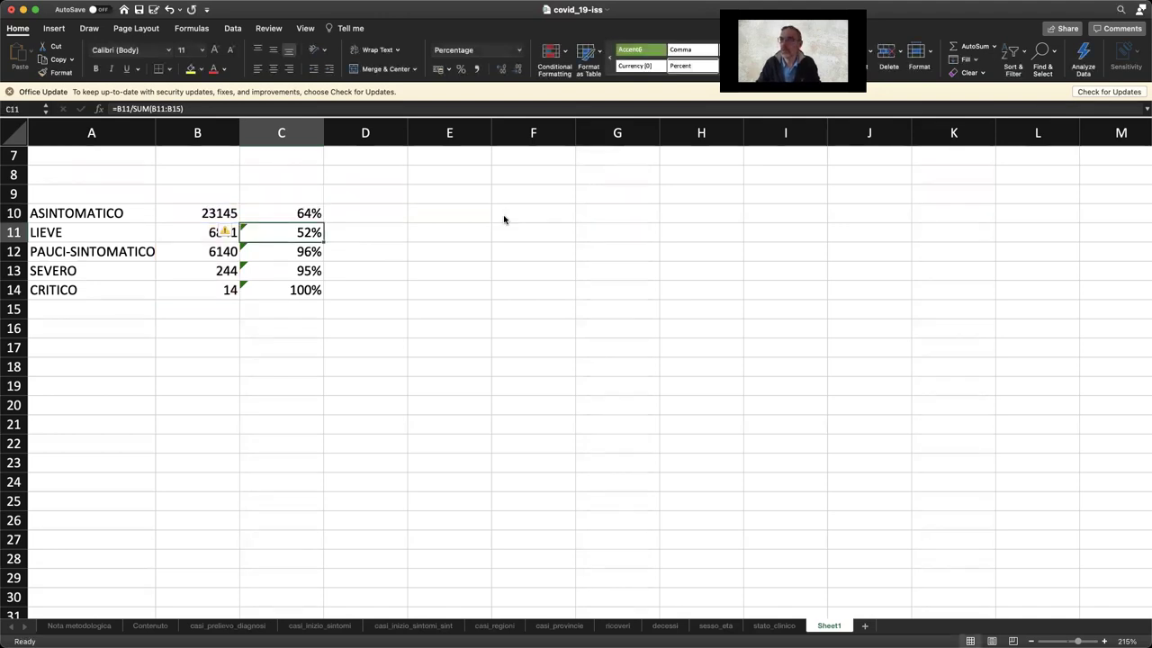
Copy the C10 percentage formula with its absolute sum range into C11 through C14, replacing the formulas there
{"action": "key", "text": "Up"}
{"action": "key", "text": "super+c"}
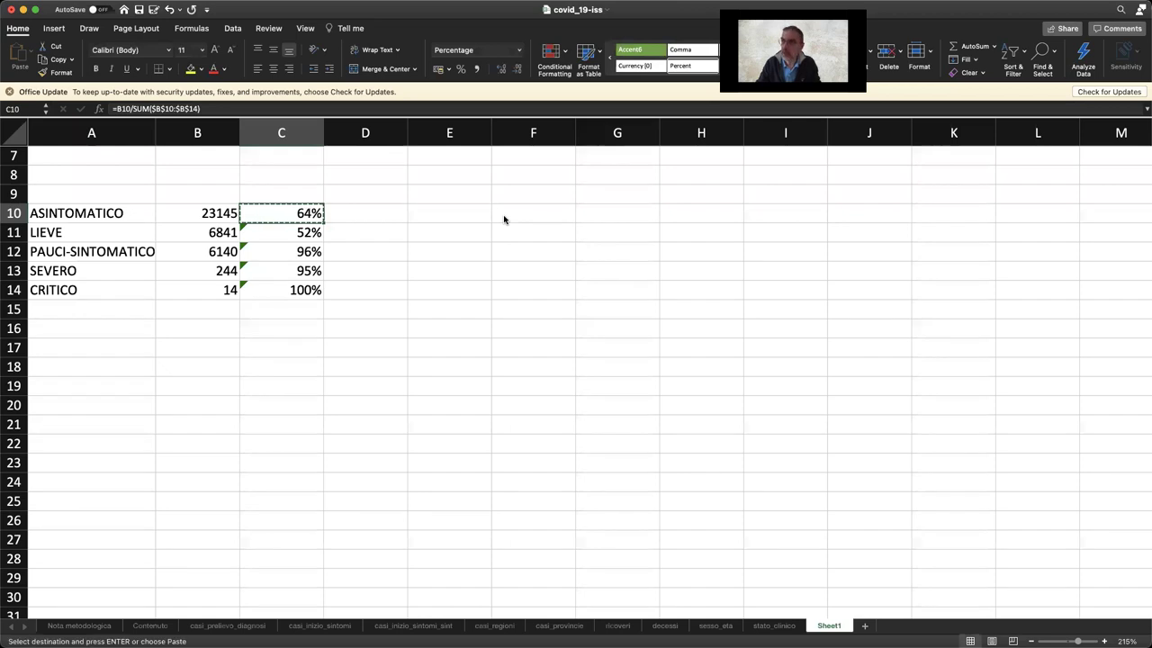
{"action": "key", "text": "Down"}
{"action": "key", "text": "shift+Down"}
{"action": "key", "text": "shift+Down"}
{"action": "key", "text": "shift+Down"}
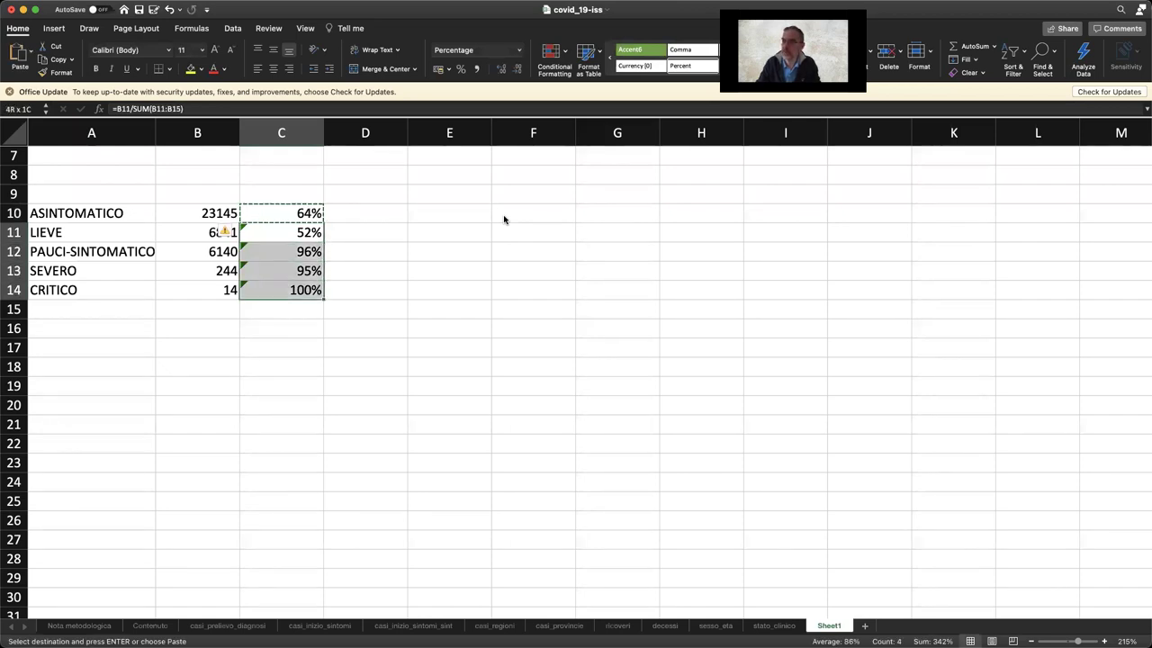
{"action": "key", "text": "super+v"}
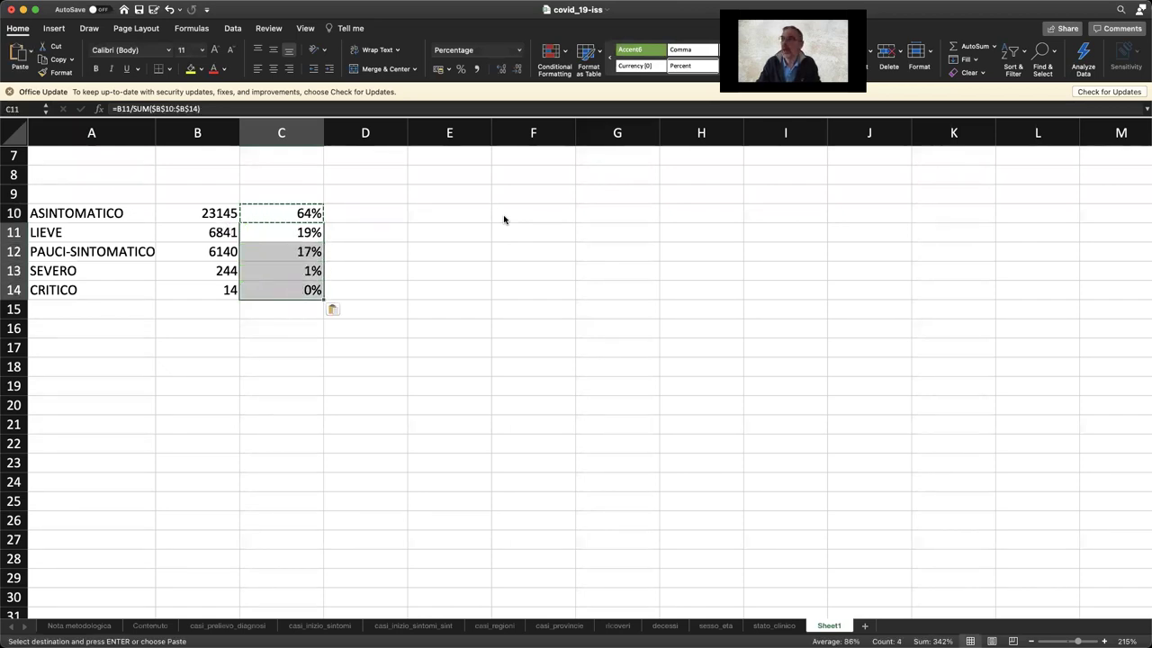
{"action": "left_click", "coordinate": [330, 346]}
Show the percentages in C10 through C14 with two decimal places
{"action": "left_click_drag", "start_coordinate": [309, 212], "coordinate": [307, 285]}
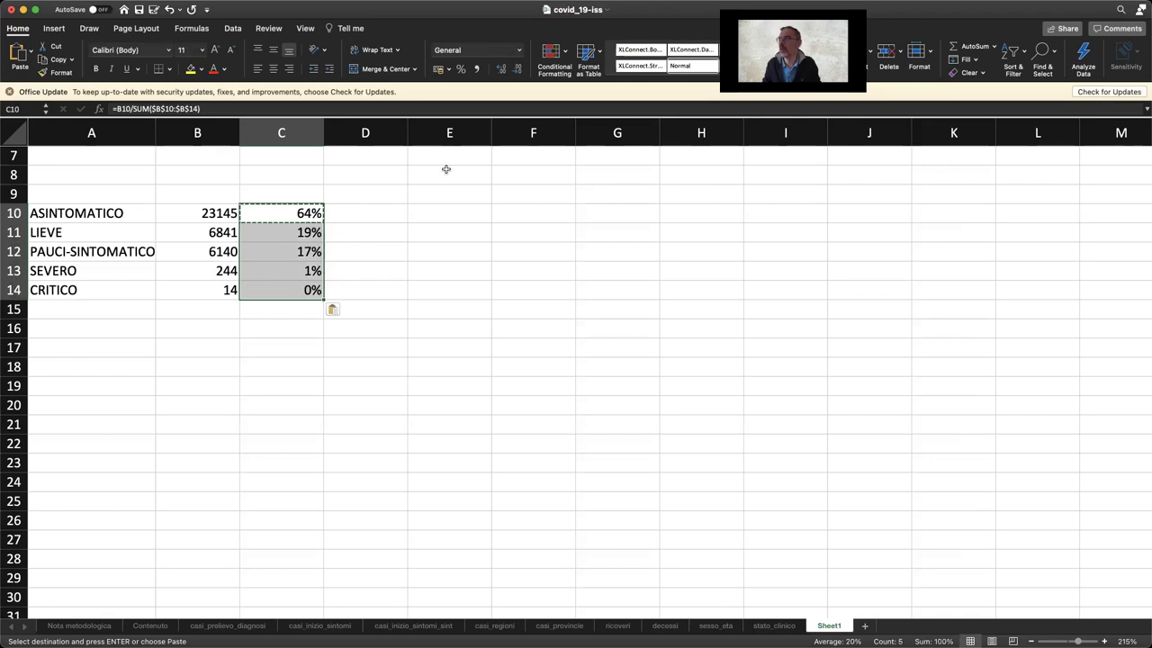
{"action": "left_click", "coordinate": [501, 70]}
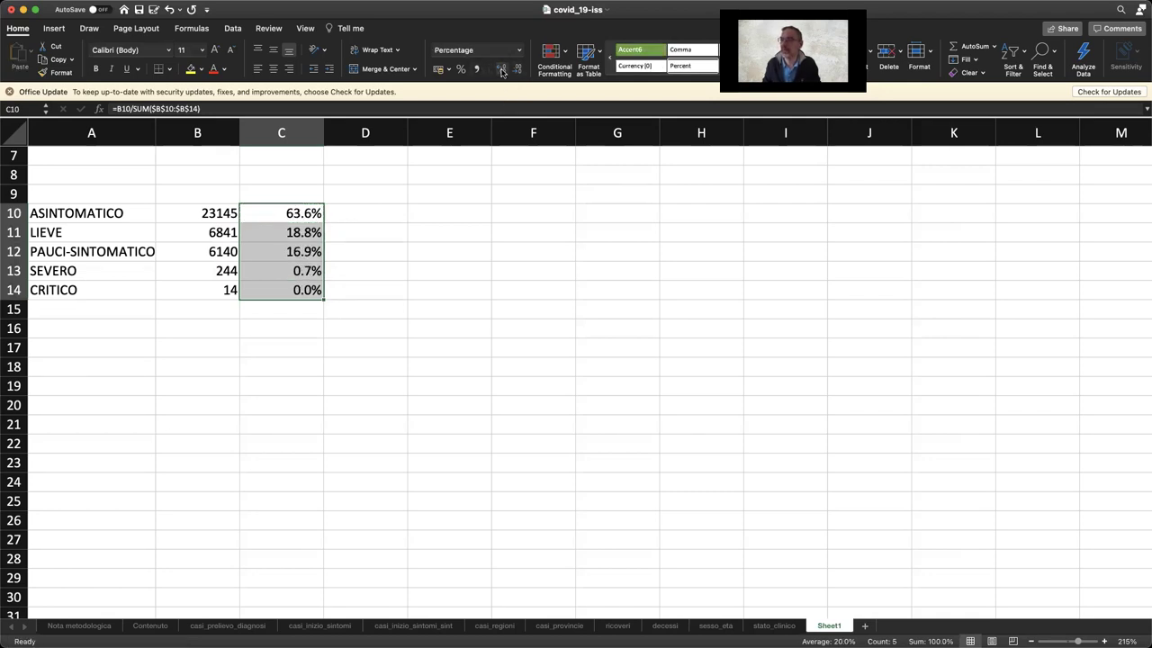
{"action": "left_click", "coordinate": [502, 70]}
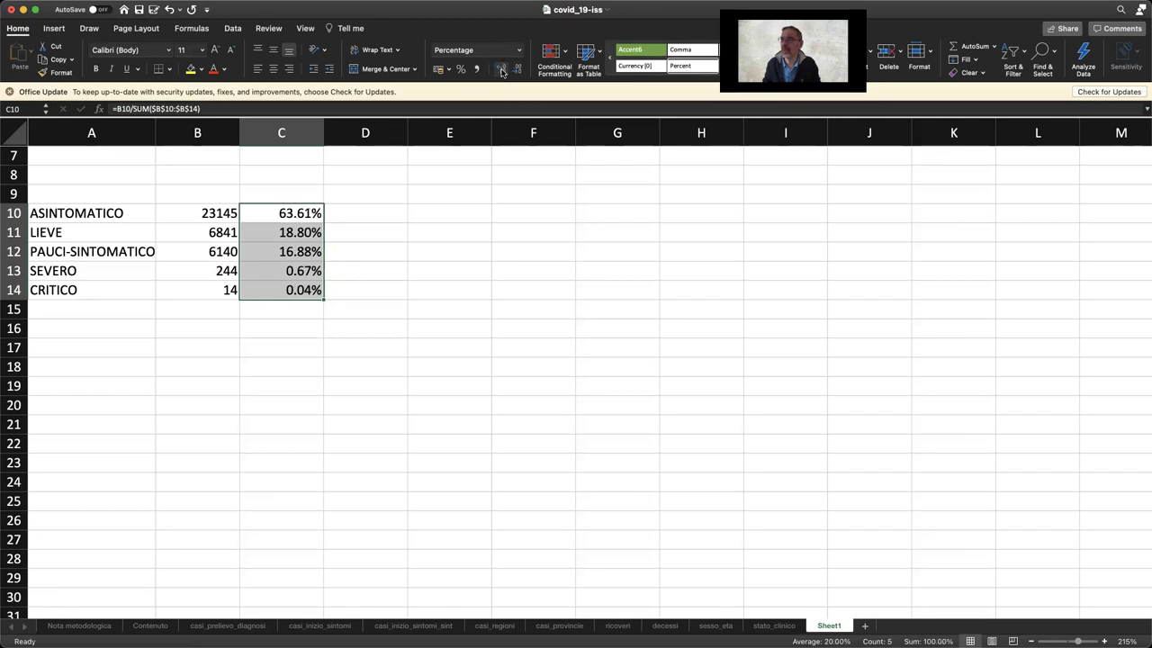
{"action": "left_click", "coordinate": [304, 310]}
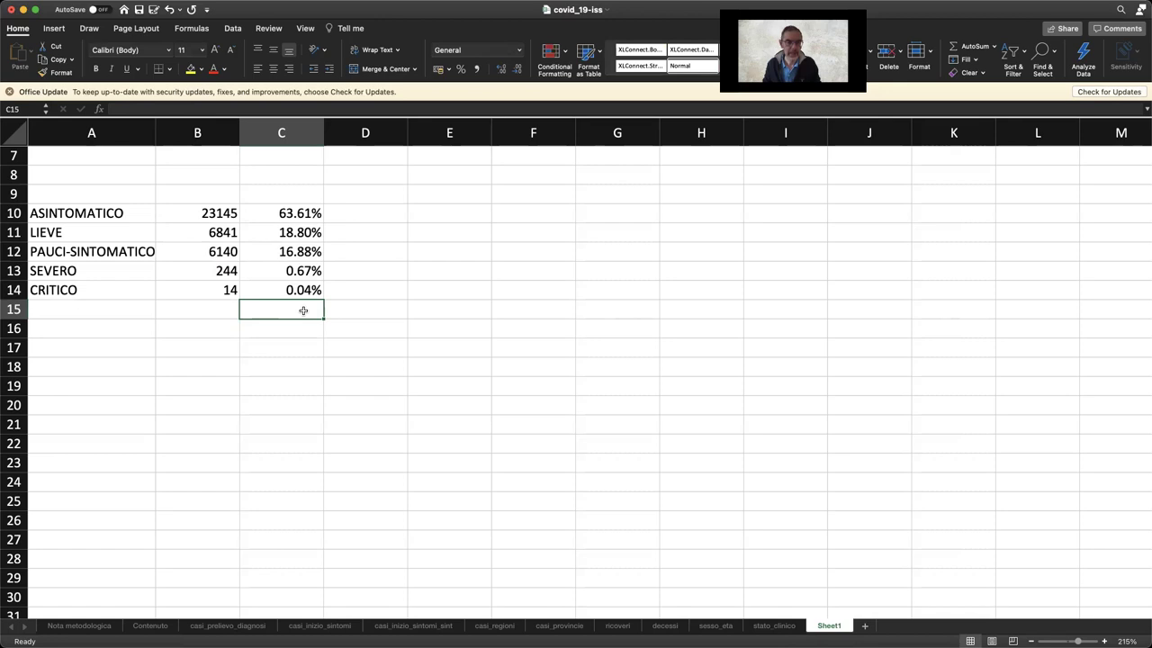
Edit the C10 formula to lock only the rows of the summed range, giving =B10/SUM(B$10:B$14)
{"action": "left_click", "coordinate": [283, 213]}
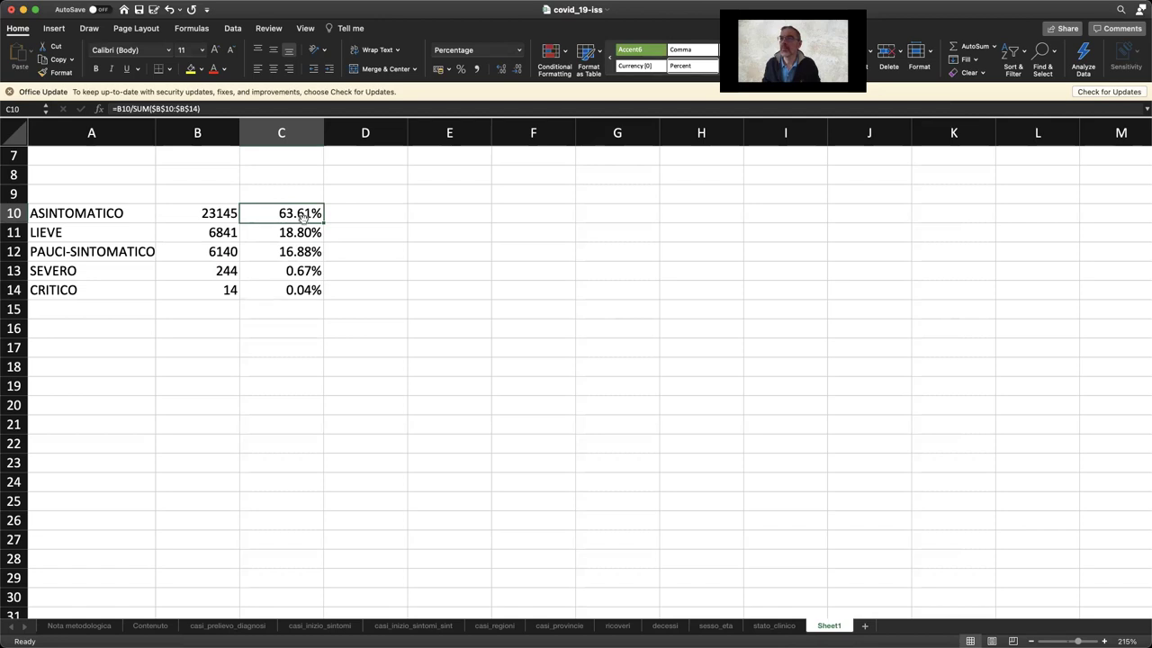
{"action": "double_click", "coordinate": [304, 216]}
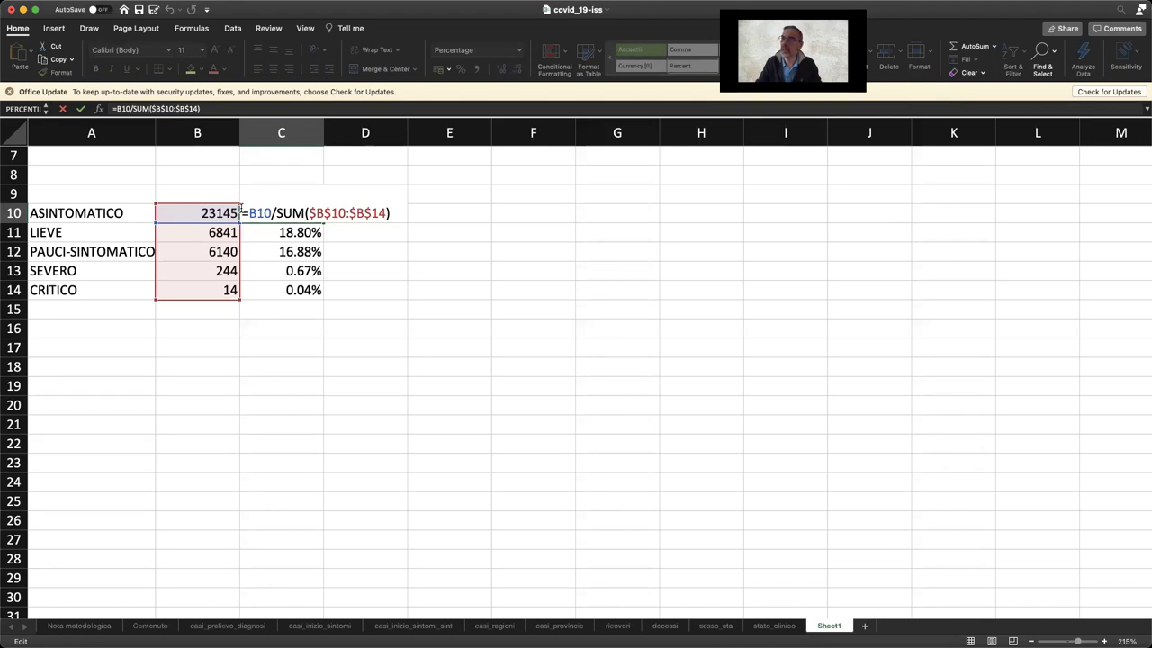
{"action": "key", "text": "Left"}
{"action": "key", "text": "Left"}
{"action": "key", "text": "Left"}
{"action": "key", "text": "Left"}
{"action": "key", "text": "Left"}
{"action": "key", "text": "Left"}
{"action": "key", "text": "Left"}
{"action": "key", "text": "Left"}
{"action": "key", "text": "Left"}
{"action": "key", "text": "Left"}
{"action": "key", "text": "Left"}
{"action": "key", "text": "Left"}
{"action": "key", "text": "BackSpace"}
{"action": "key", "text": "Right"}
{"action": "key", "text": "Right"}
{"action": "key", "text": "Right"}
{"action": "key", "text": "Right"}
{"action": "key", "text": "Right"}
{"action": "key", "text": "Right"}
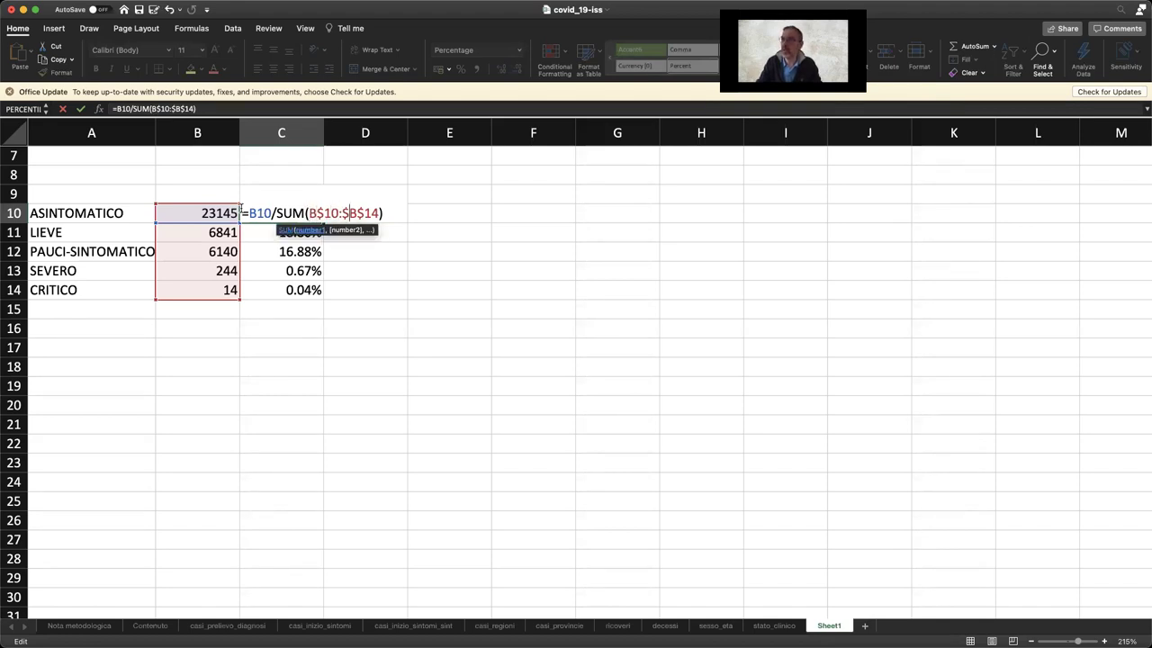
{"action": "key", "text": "BackSpace"}
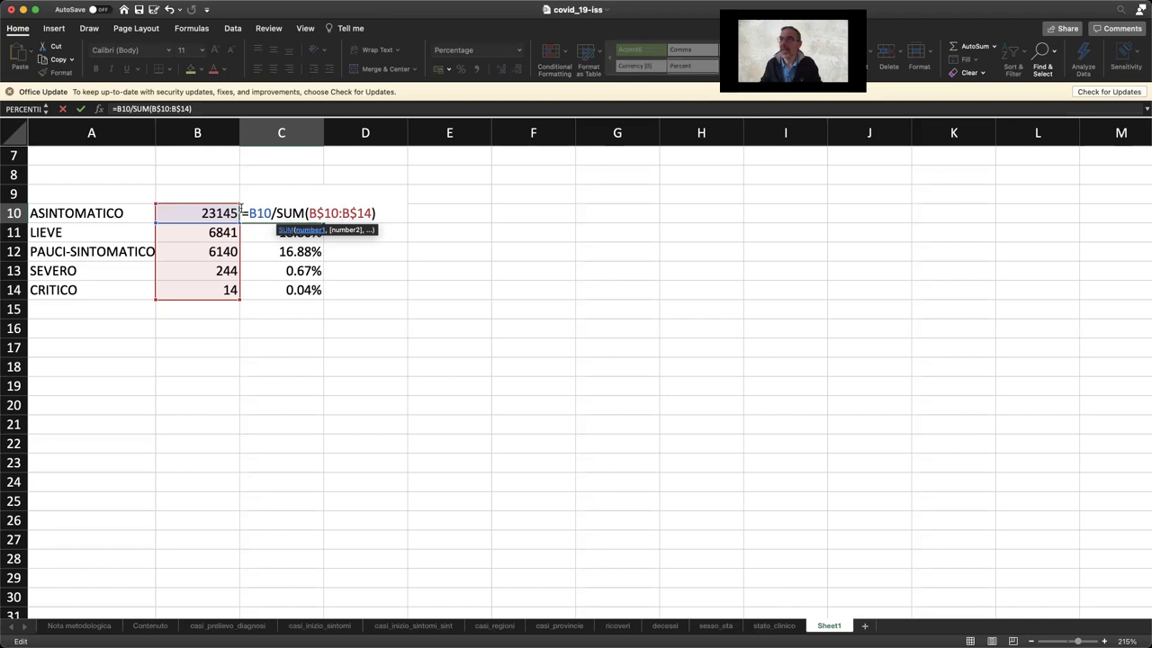
{"action": "left_click", "coordinate": [321, 213], "text": "shift"}
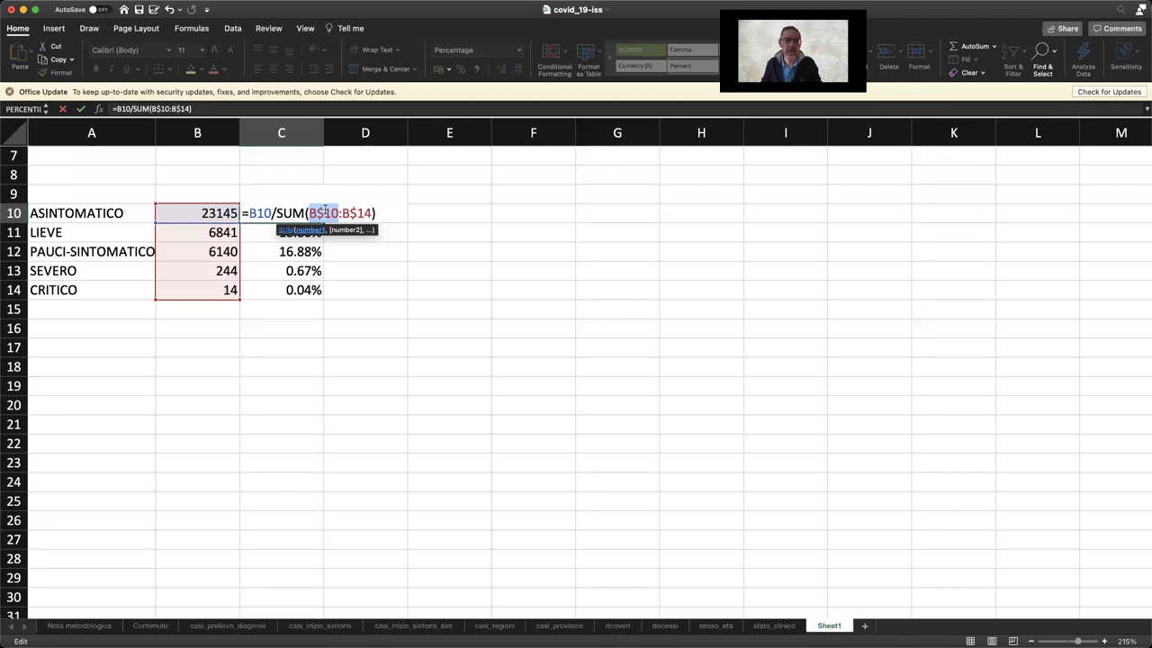
{"action": "left_click", "coordinate": [310, 213]}
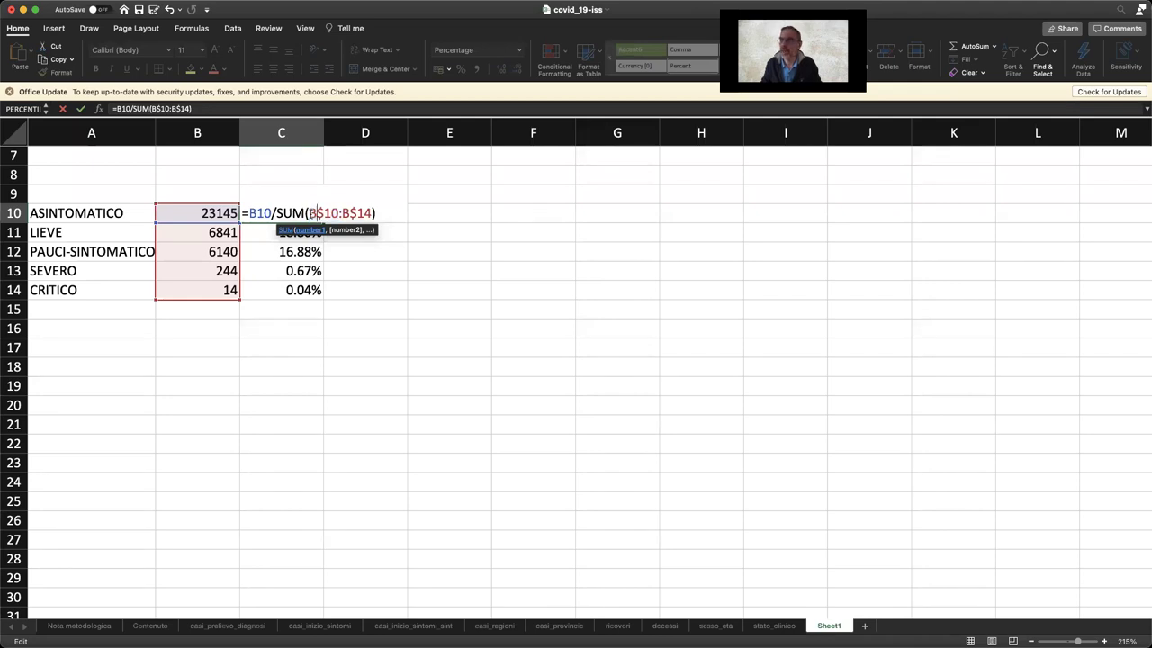
{"action": "left_click_drag", "start_coordinate": [310, 213], "coordinate": [316, 213]}
{"action": "key", "text": "Return"}
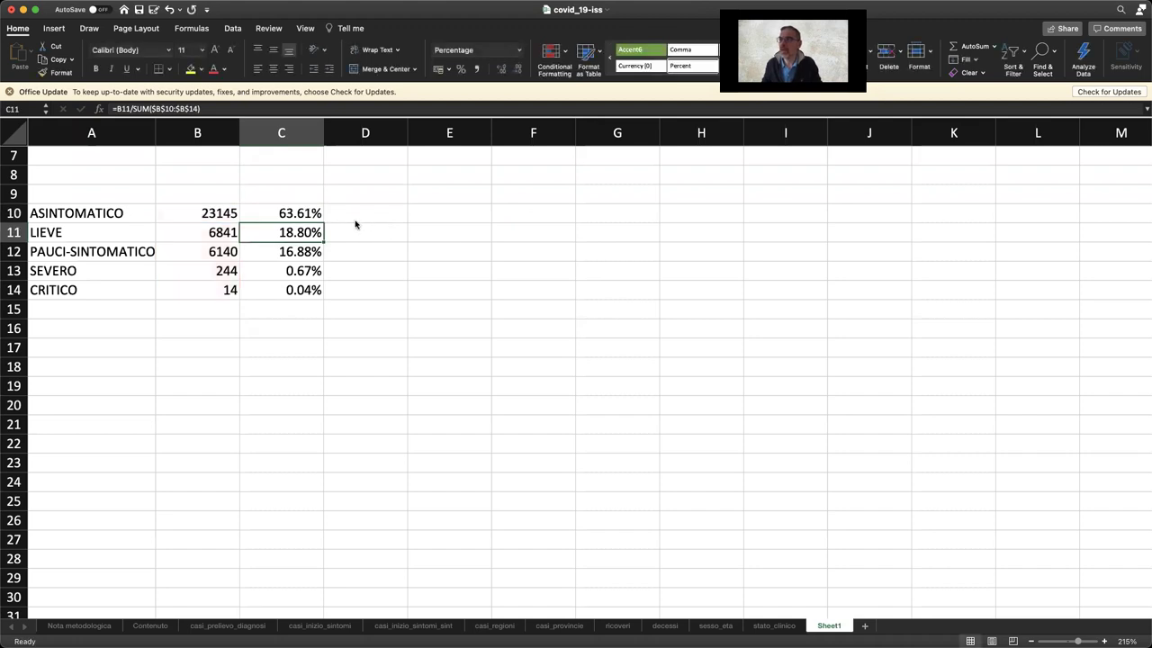
Fill the row-locked percentage formula from C10 down through C14
{"action": "left_click", "coordinate": [304, 214]}
{"action": "left_click_drag", "start_coordinate": [322, 235], "coordinate": [322, 293]}
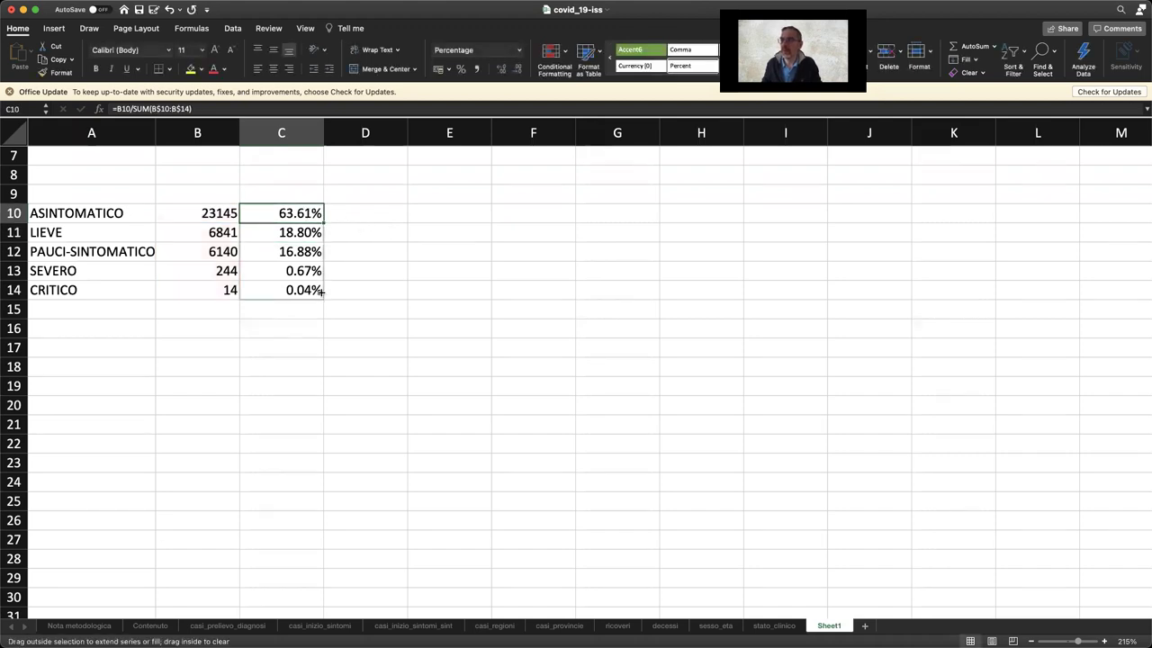
{"action": "left_click", "coordinate": [306, 348]}
Enter a check total in C16 that sums the percentages with =SUM(C10:C14)
{"action": "left_click", "coordinate": [307, 328]}
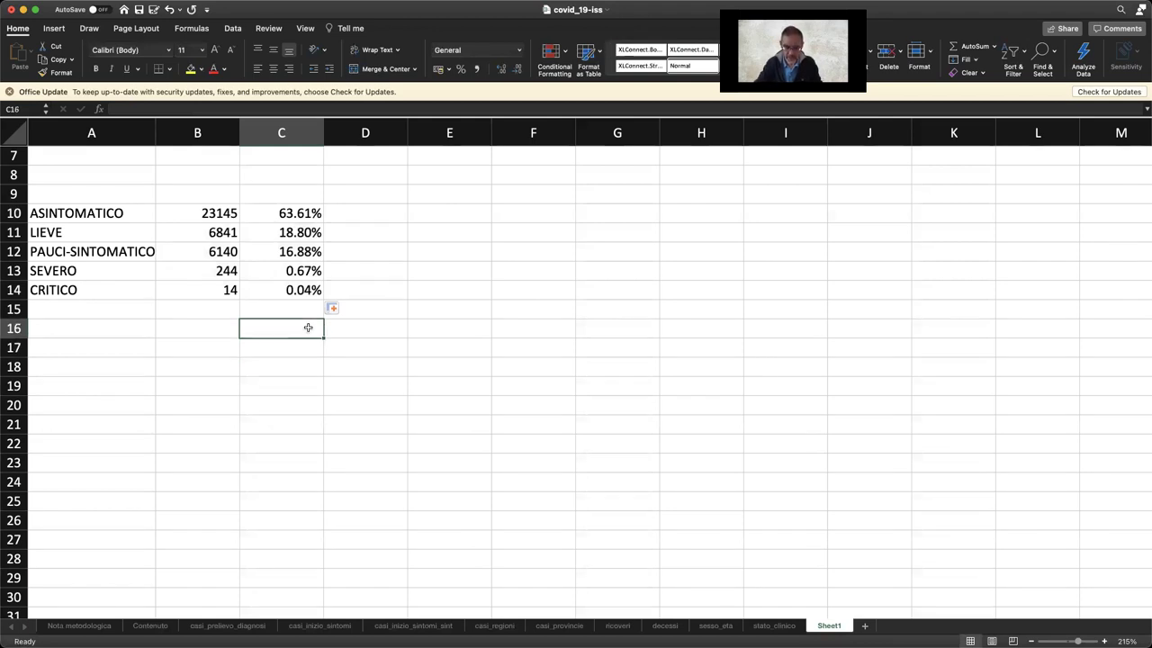
{"action": "type", "text": "=sum"}
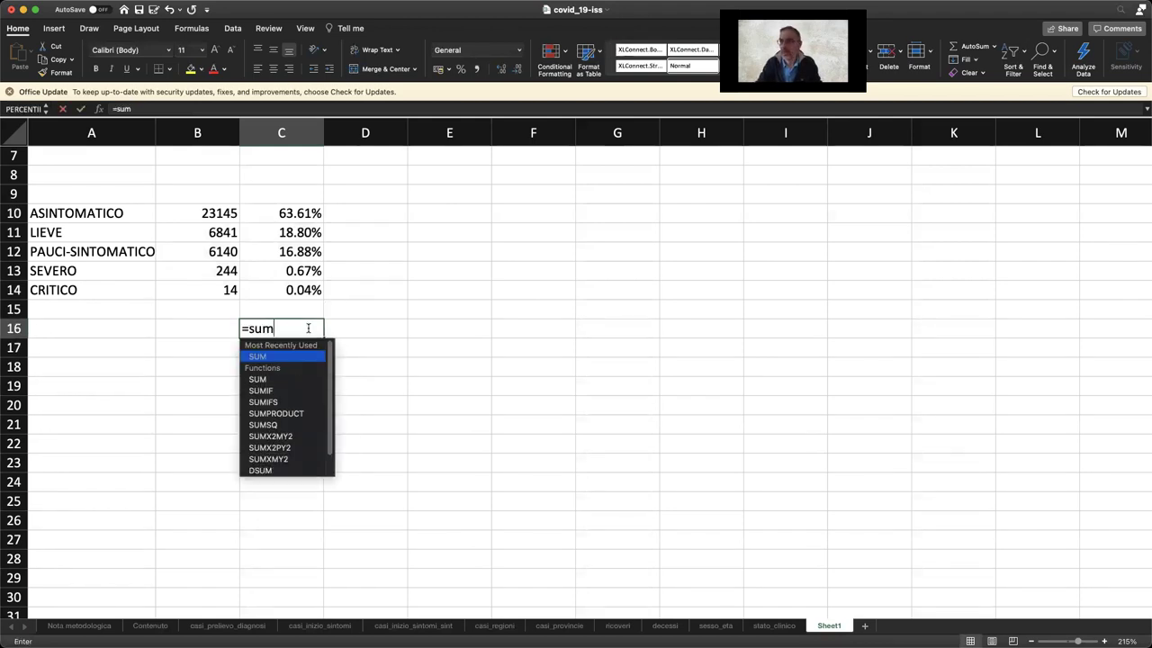
{"action": "type", "text": "("}
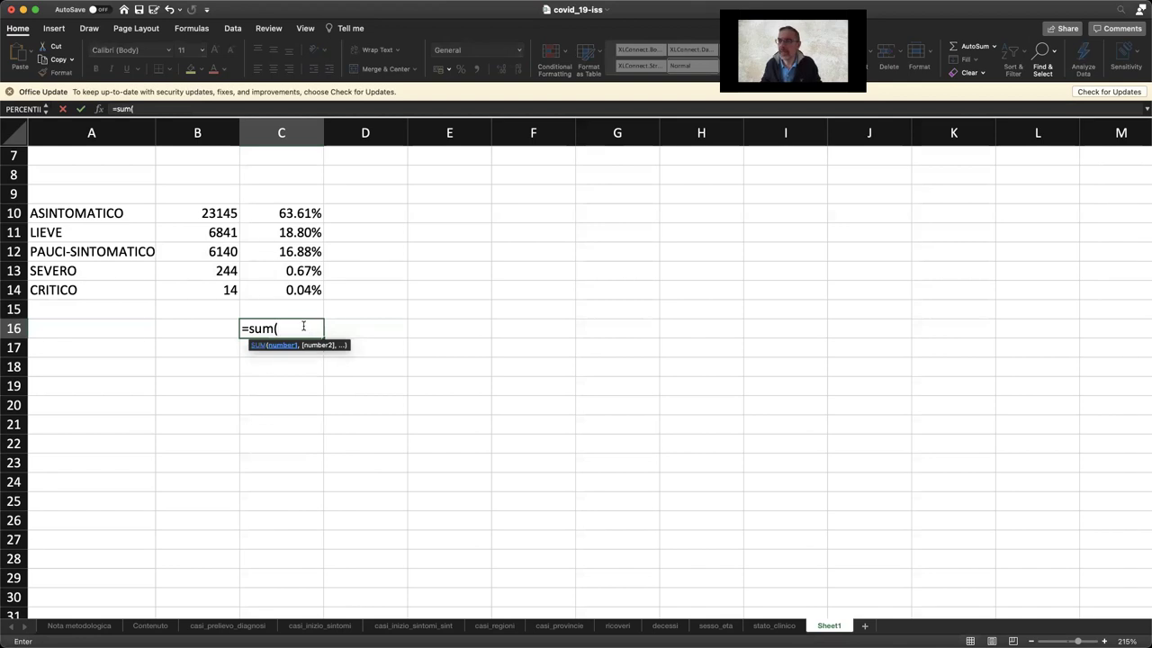
{"action": "left_click_drag", "start_coordinate": [277, 220], "coordinate": [278, 288]}
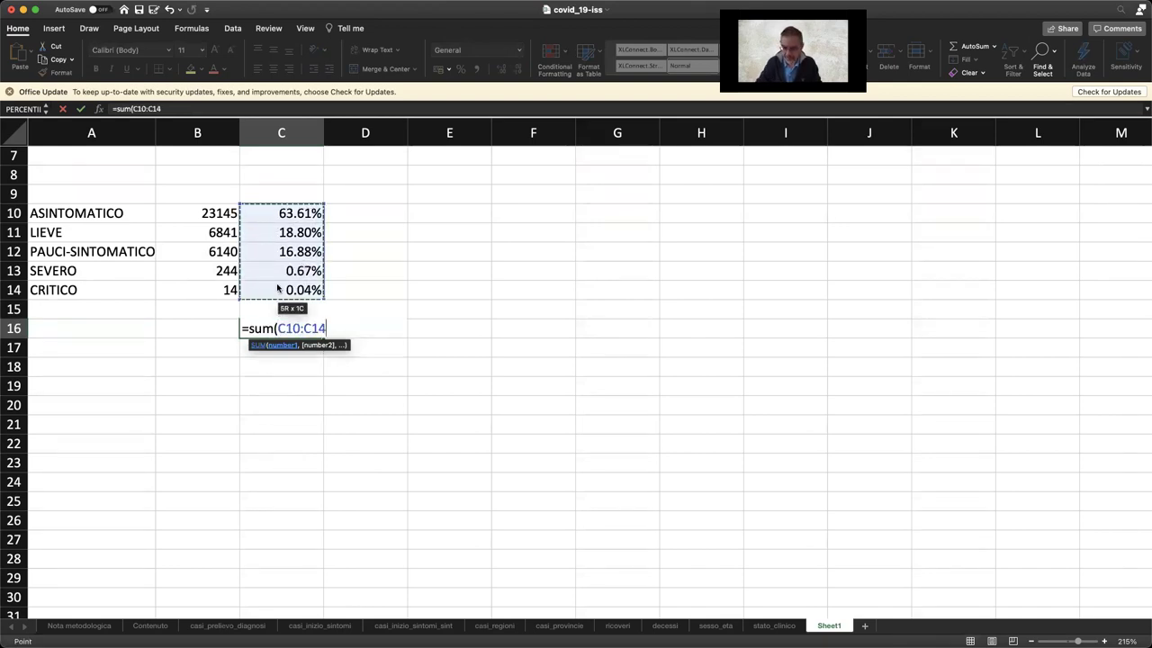
{"action": "type", "text": ")"}
{"action": "key", "text": "Return"}
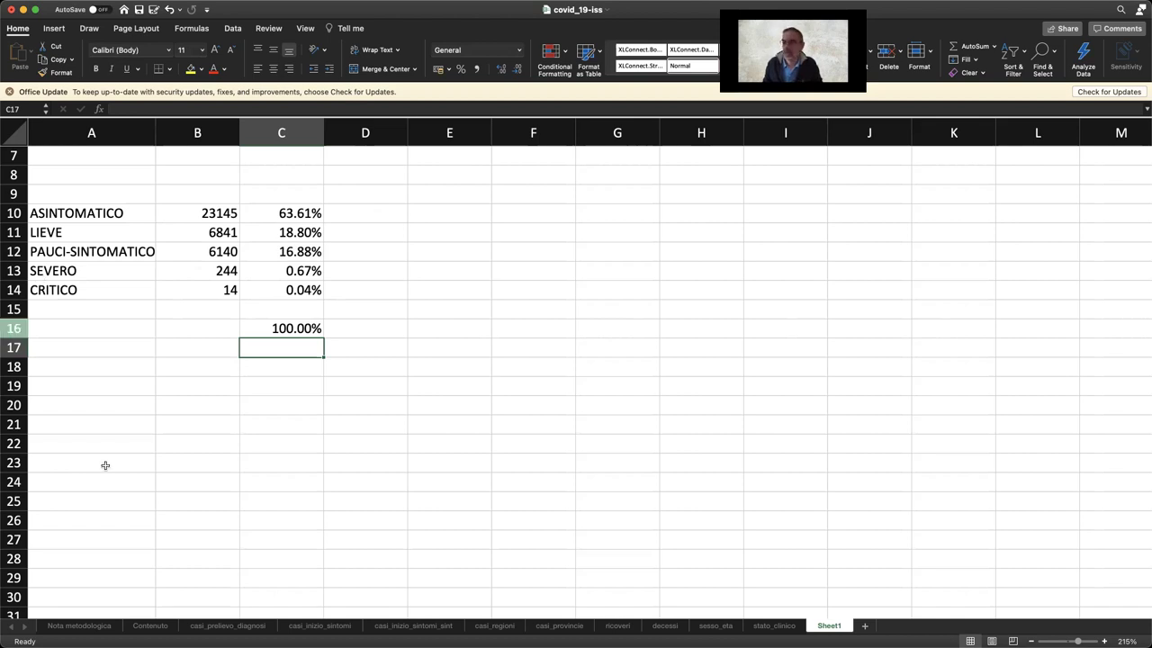
Review the SESSO and AGE_GROUP variables described for stato_clinico in the Contenuto sheet
{"action": "left_click", "coordinate": [163, 629]}
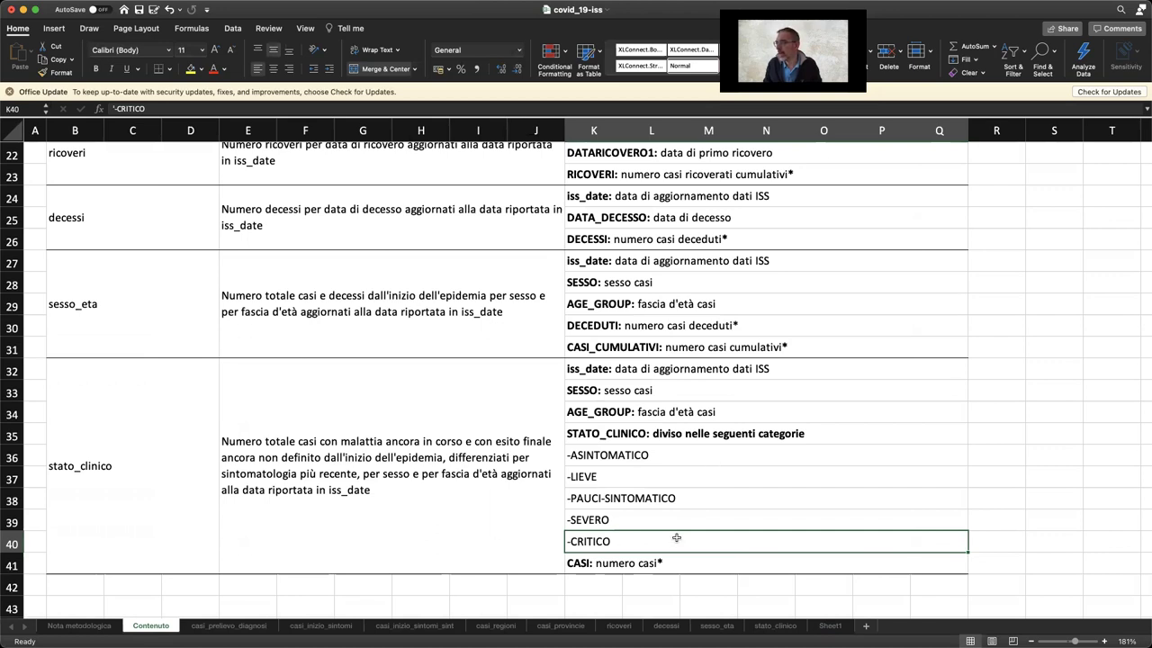
{"action": "left_click", "coordinate": [615, 390]}
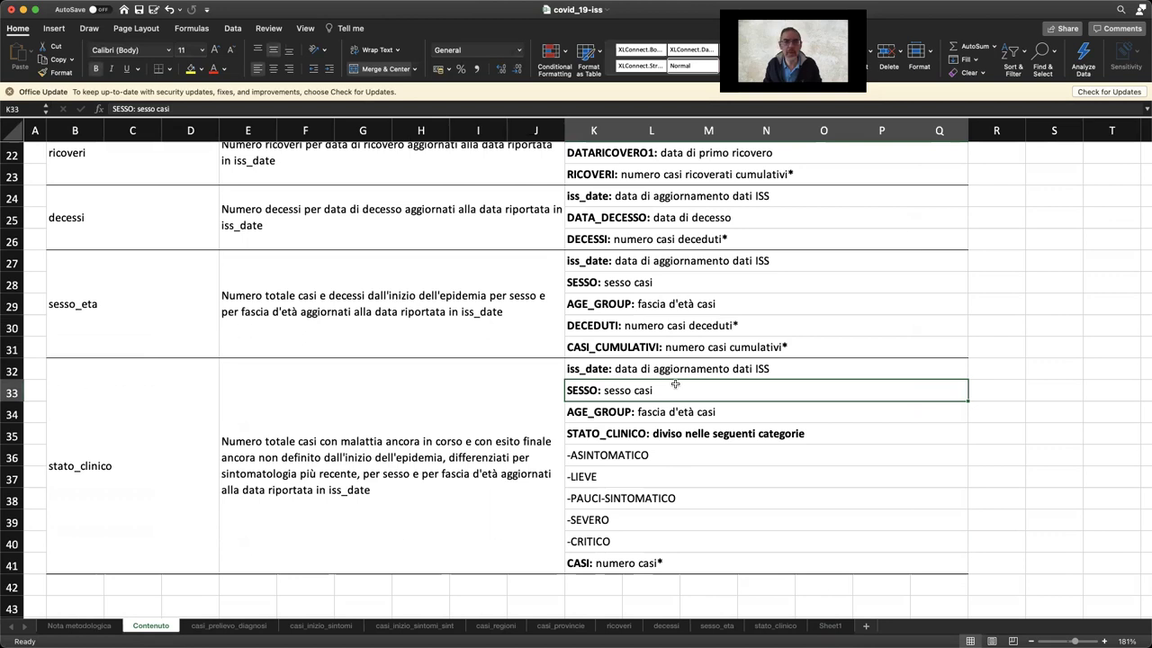
{"action": "left_click", "coordinate": [684, 415]}
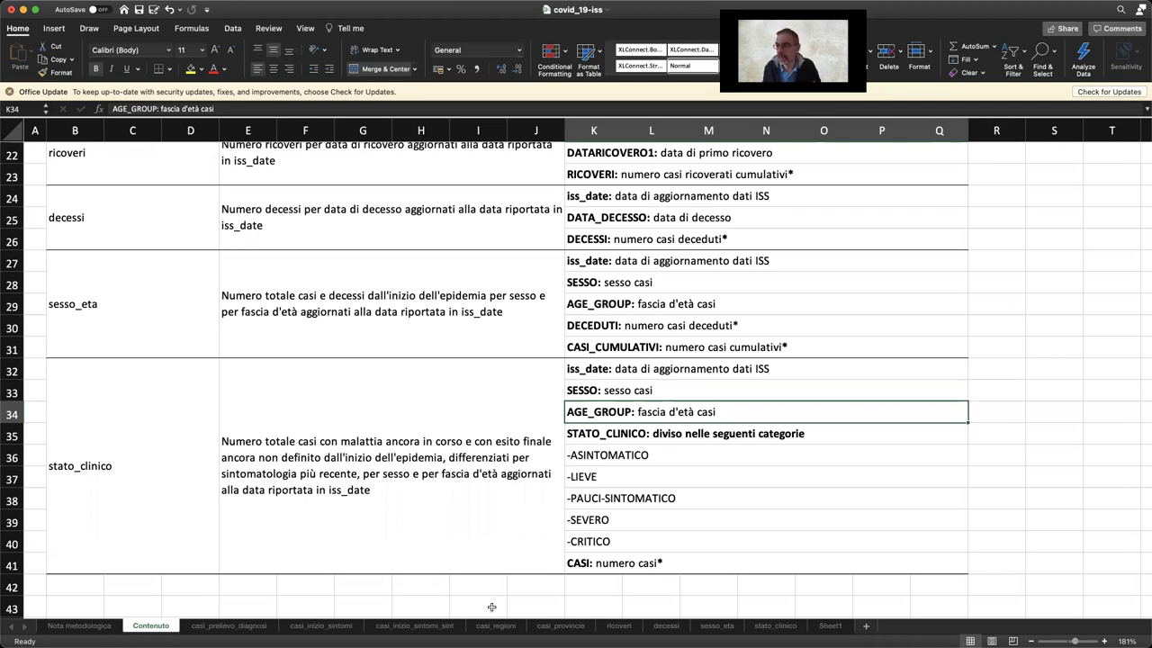
Examine the female age groups in the stato_clinico sheet, including the 80-89 and >90 rows with their clinical statuses
{"action": "left_click", "coordinate": [778, 626]}
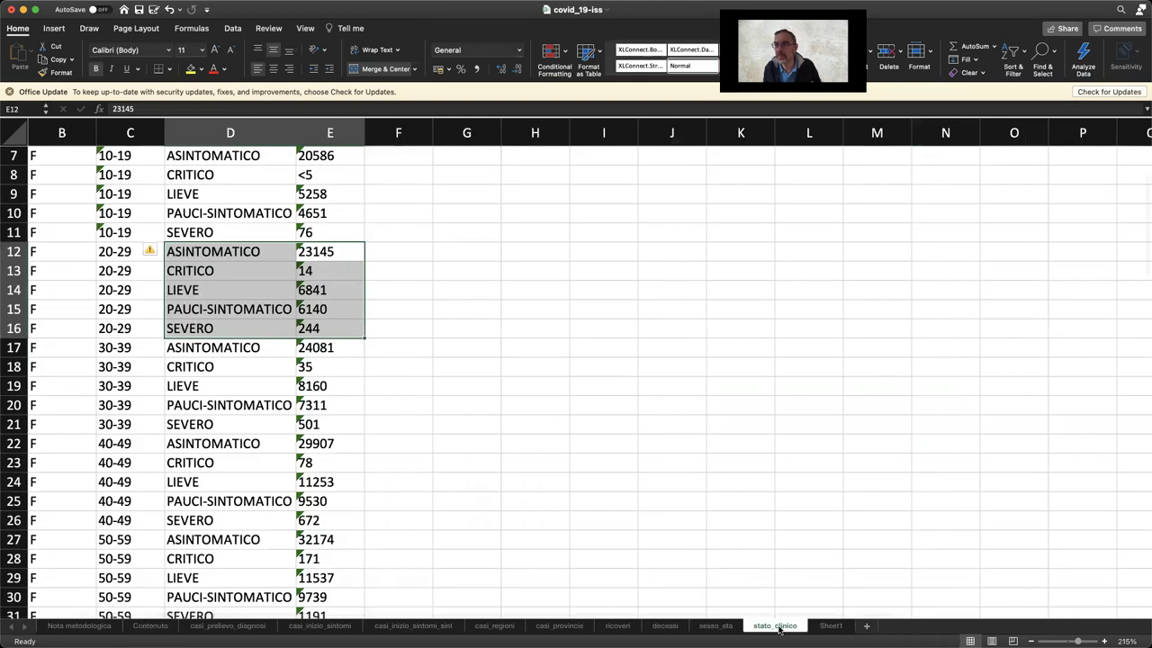
{"action": "scroll", "coordinate": [131, 239], "scroll_direction": "up", "scroll_amount": 2}
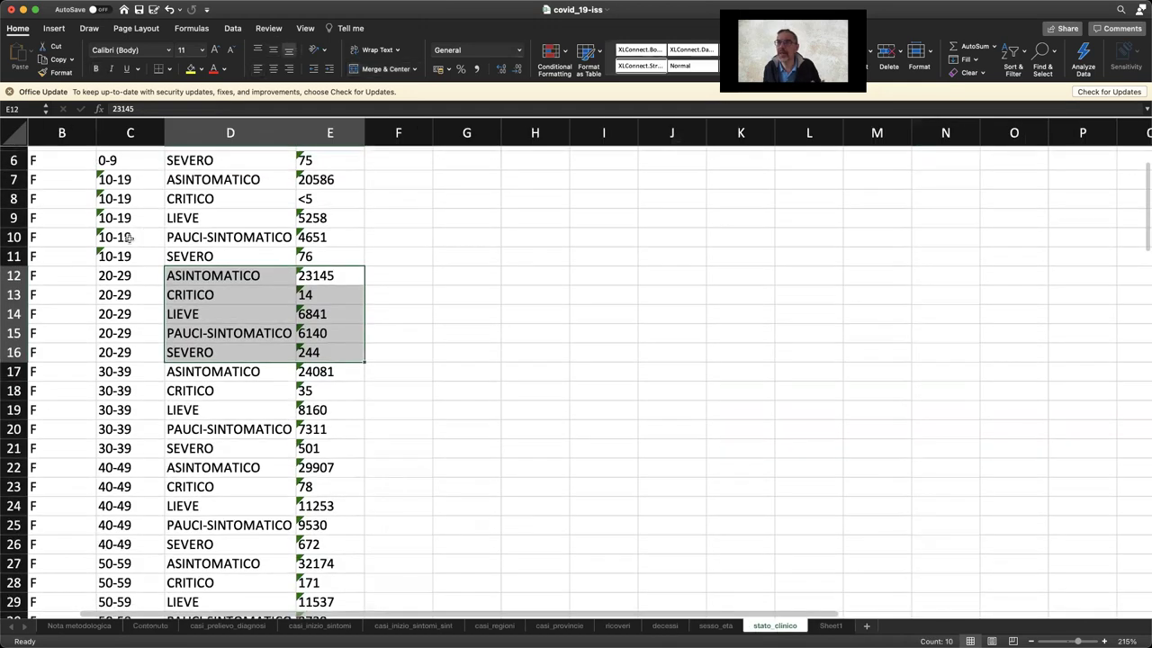
{"action": "scroll", "coordinate": [133, 240], "scroll_direction": "up", "scroll_amount": 2}
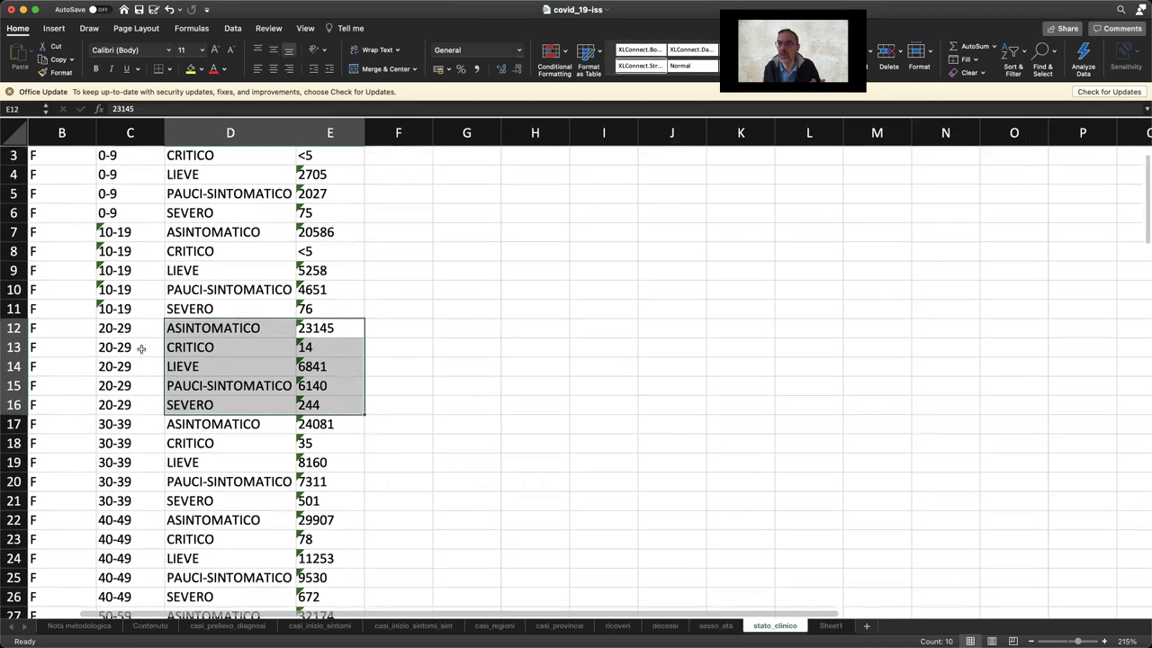
{"action": "scroll", "coordinate": [142, 349], "scroll_direction": "down", "scroll_amount": 3}
{"action": "scroll", "coordinate": [141, 349], "scroll_direction": "down", "scroll_amount": 10}
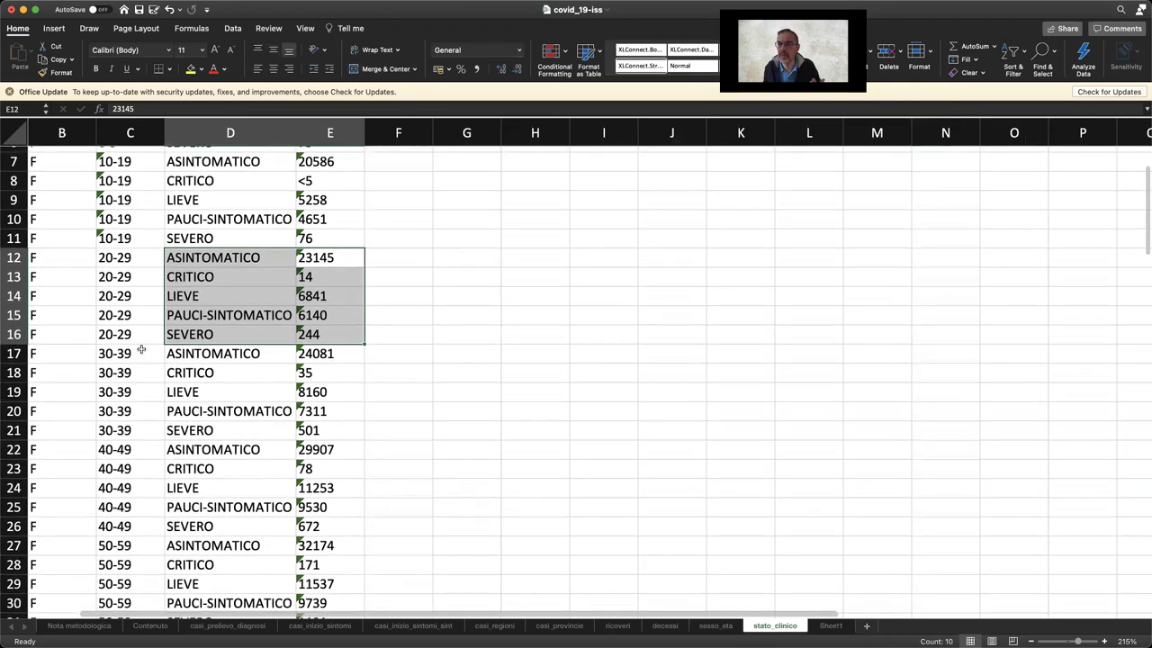
{"action": "scroll", "coordinate": [141, 349], "scroll_direction": "down", "scroll_amount": 13}
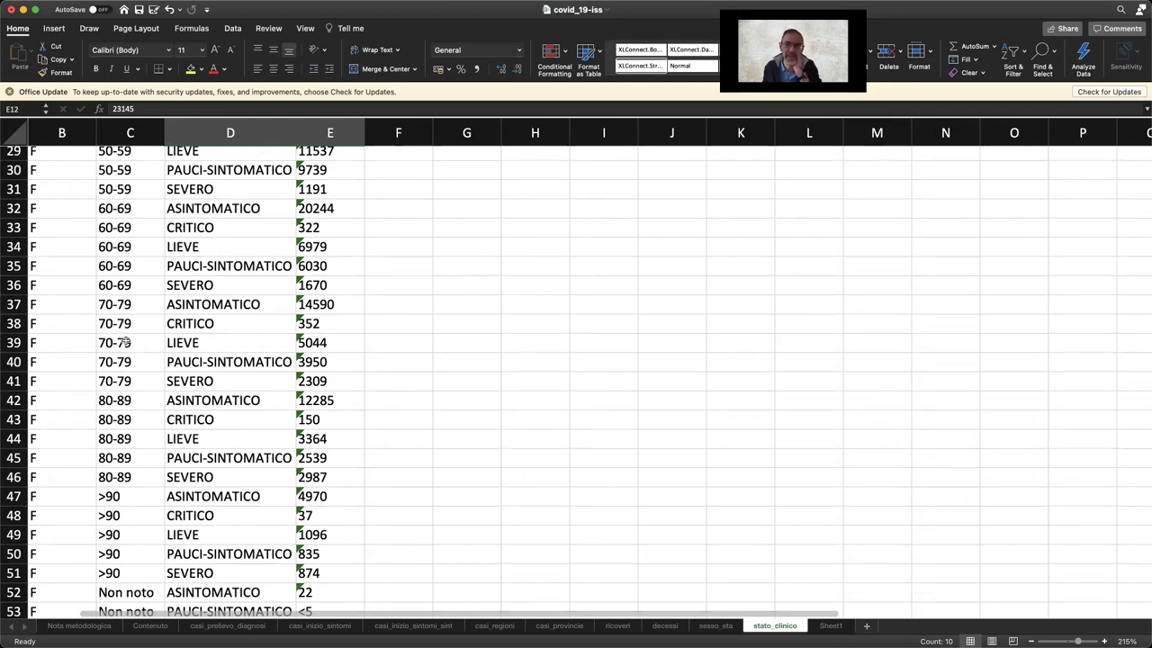
{"action": "left_click_drag", "start_coordinate": [141, 481], "coordinate": [131, 397]}
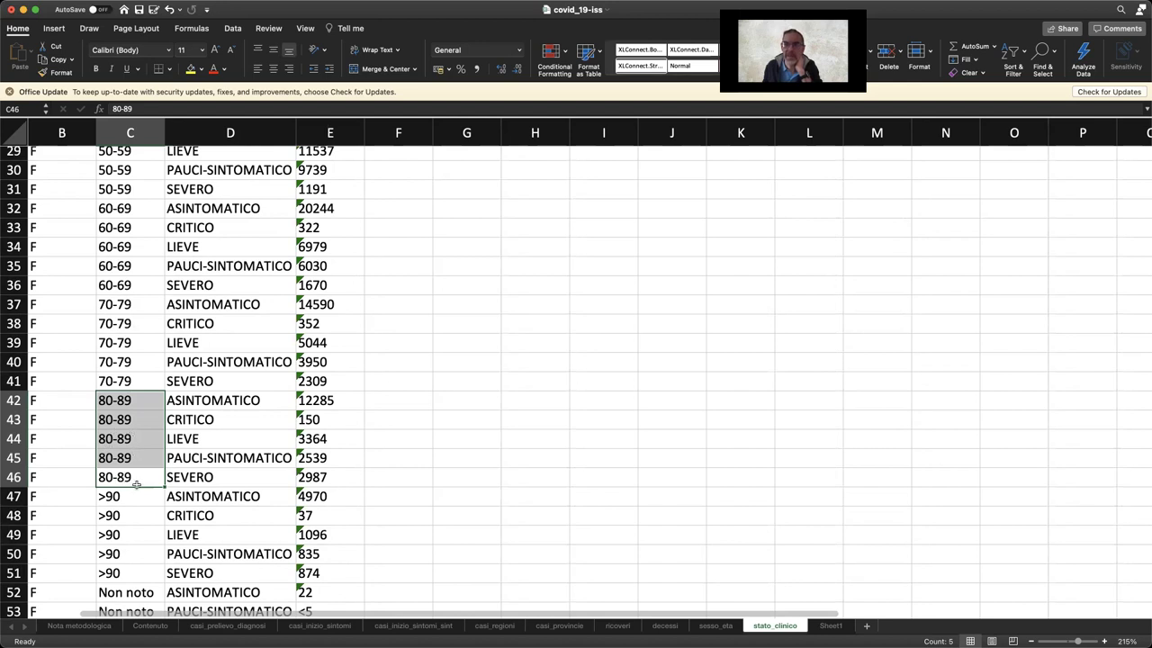
{"action": "scroll", "coordinate": [153, 547], "scroll_direction": "down", "scroll_amount": 1}
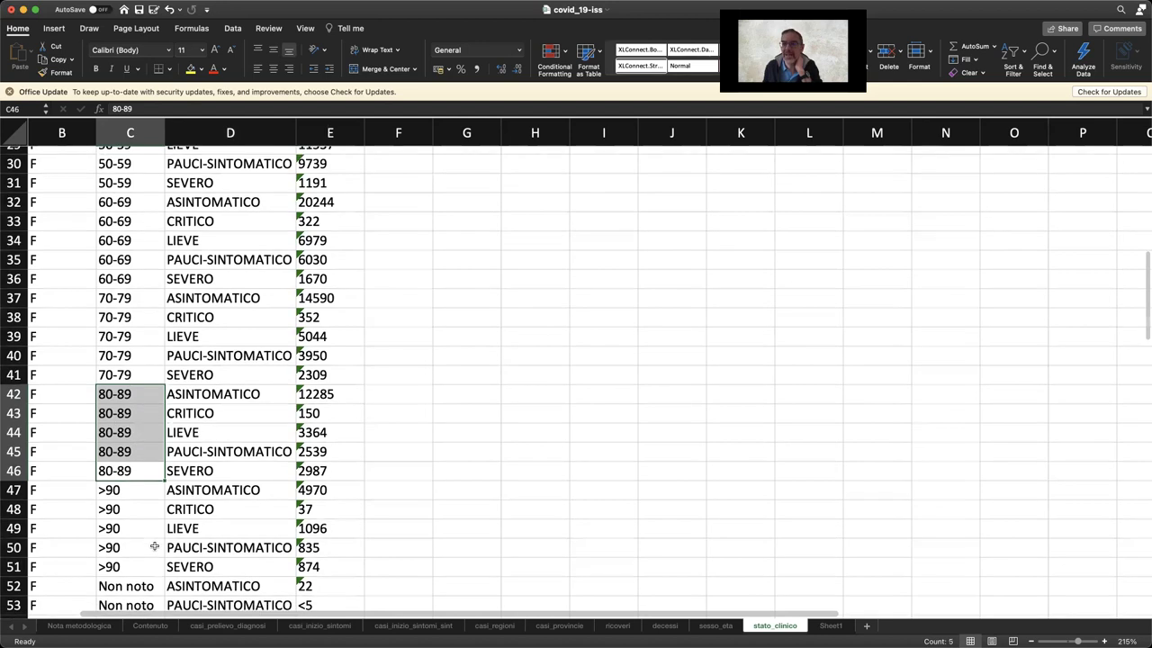
{"action": "left_click", "coordinate": [130, 493]}
{"action": "left_click_drag", "start_coordinate": [130, 507], "coordinate": [133, 568]}
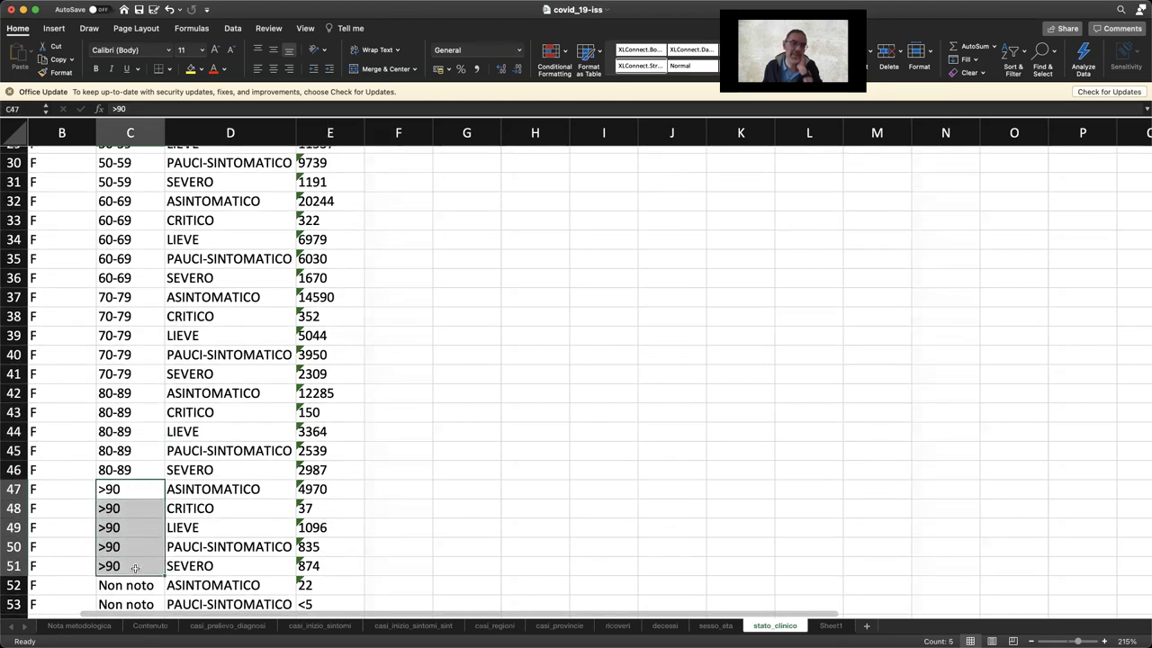